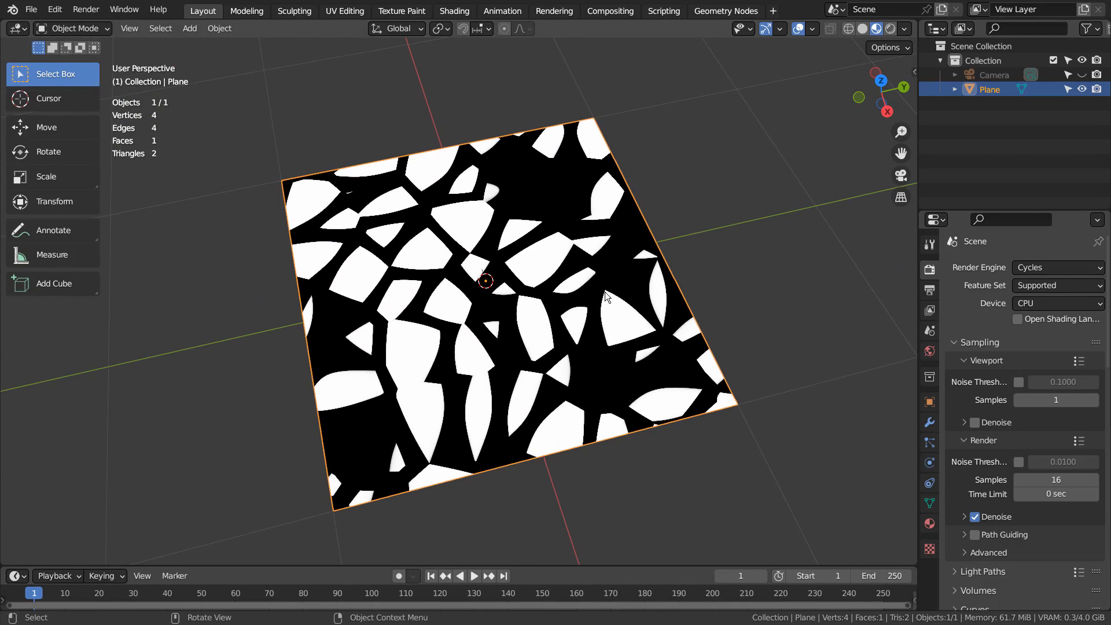
Hide the patterned Plane and add a new plain plane, Plane.001, in its place
key("x")
key("shift+a")
Give Plane.001 a new material in the Shading workspace
left_click(604, 261)
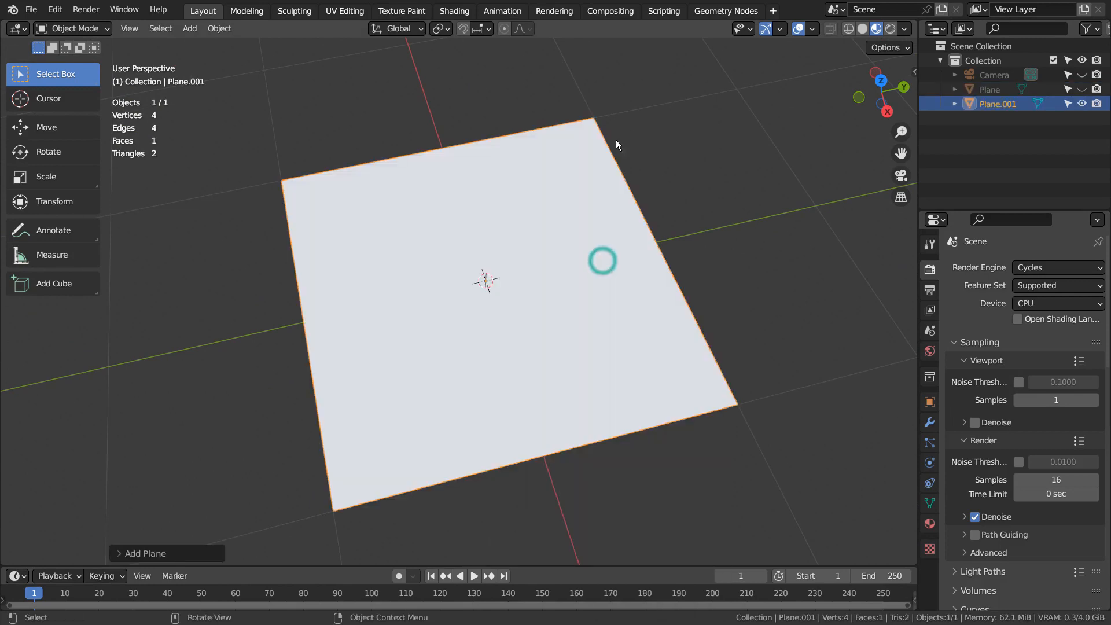
left_click(454, 11)
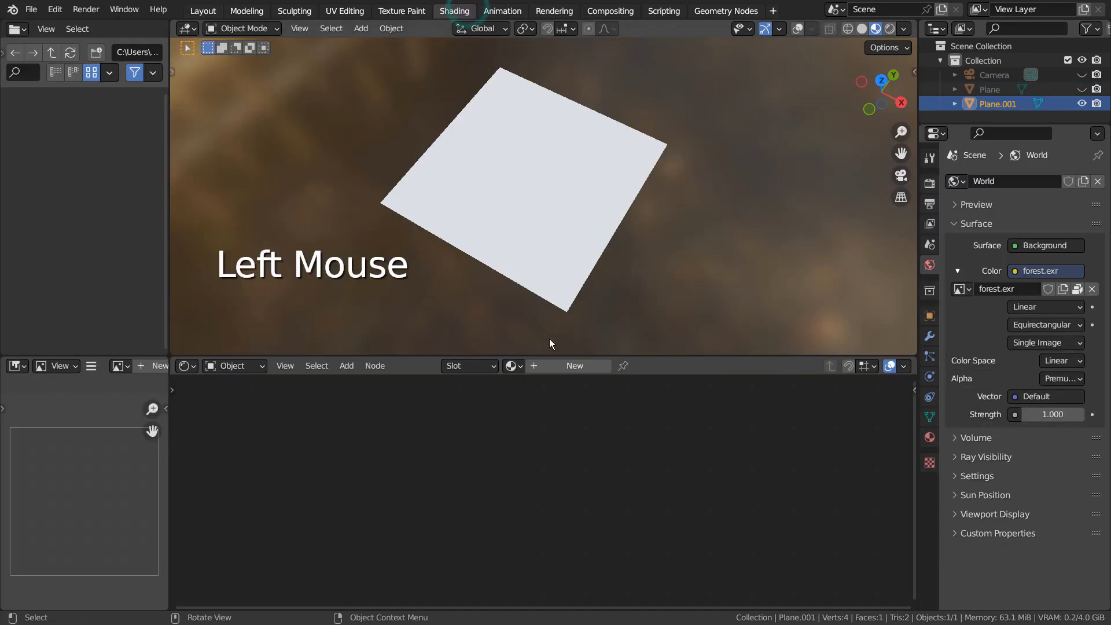
left_click(575, 365)
left_click(642, 443)
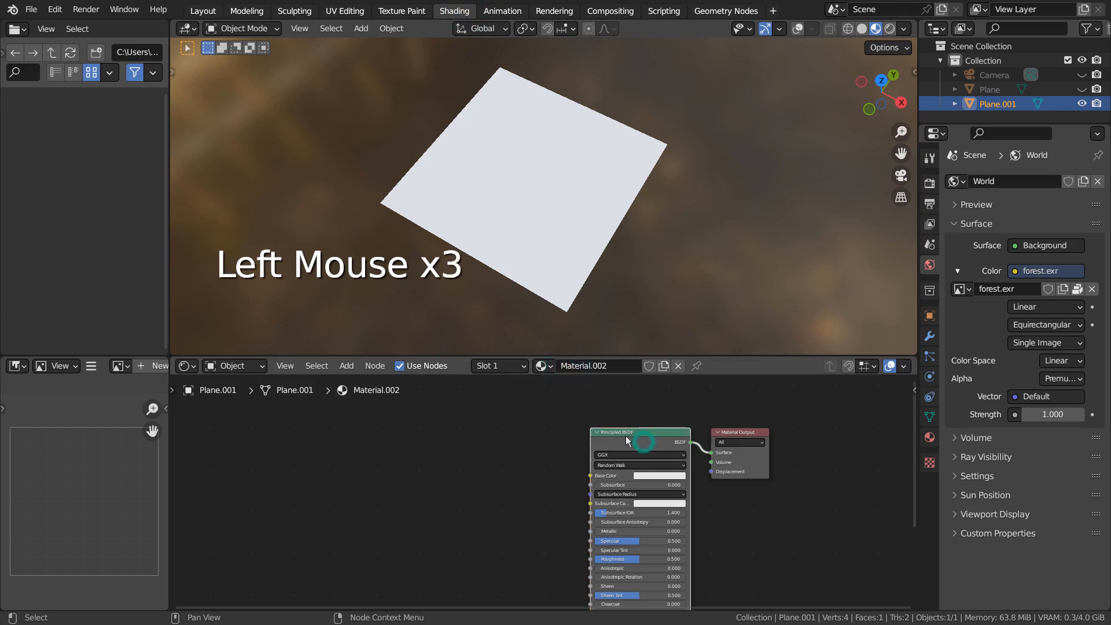
left_click(410, 425)
Add a Mix node and place it left of the Principled BSDF shader
key("shift+a")
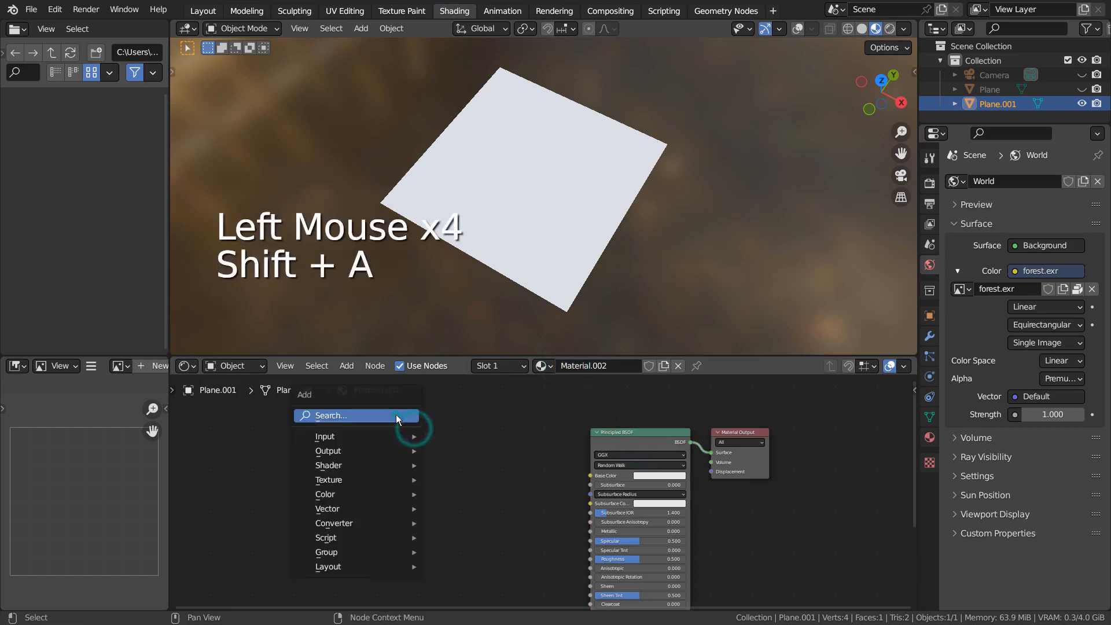
left_click(396, 414)
type("mix")
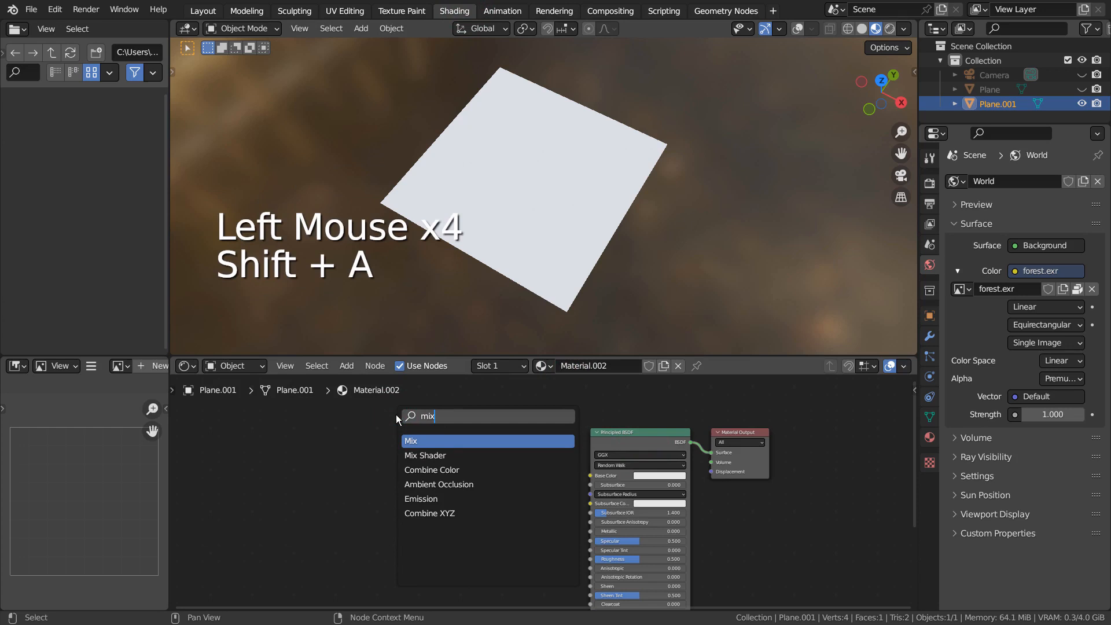
key("Return")
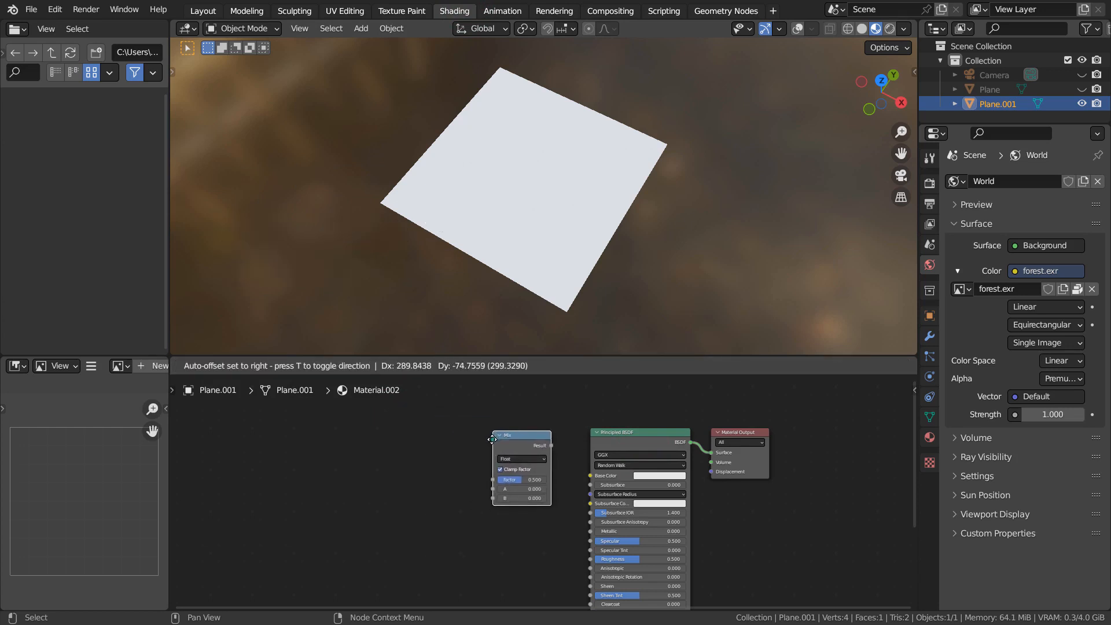
left_click(492, 440)
Add a Voronoi Texture node far left and duplicate it below the first
key("shift+a")
left_click(332, 416)
type("vo")
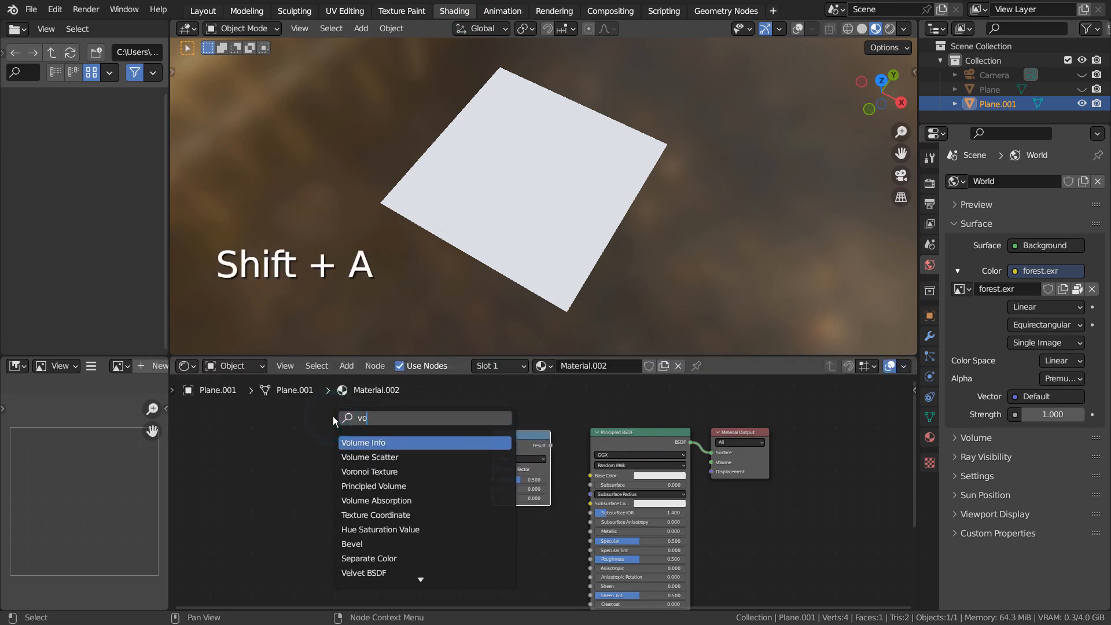
key("Down")
key("Down")
key("Return")
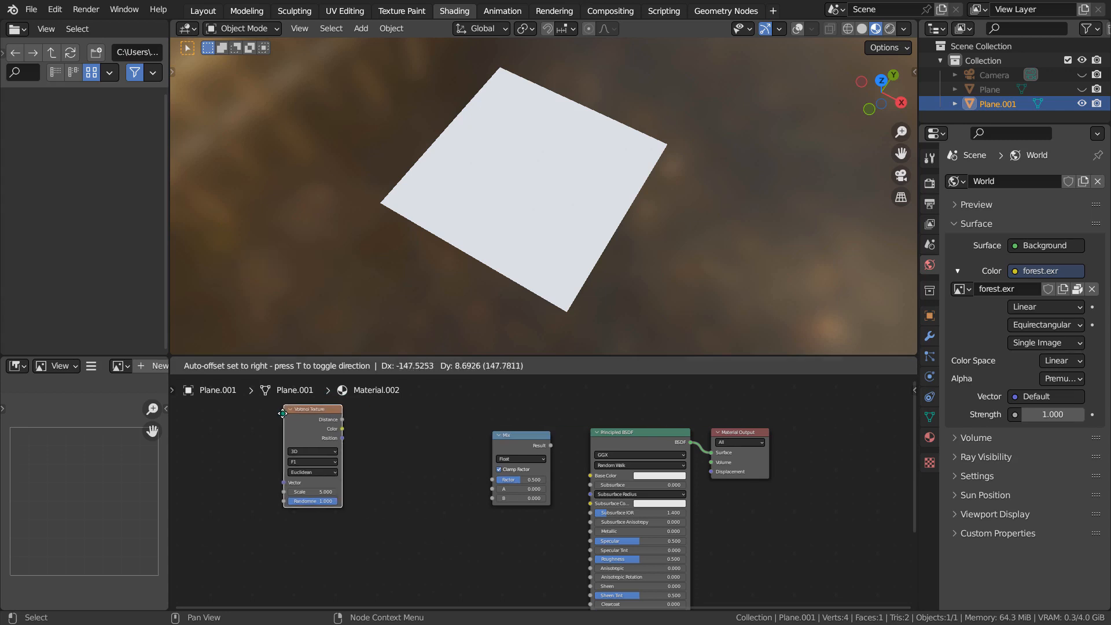
left_click(284, 414)
key("shift+d")
left_click(352, 437)
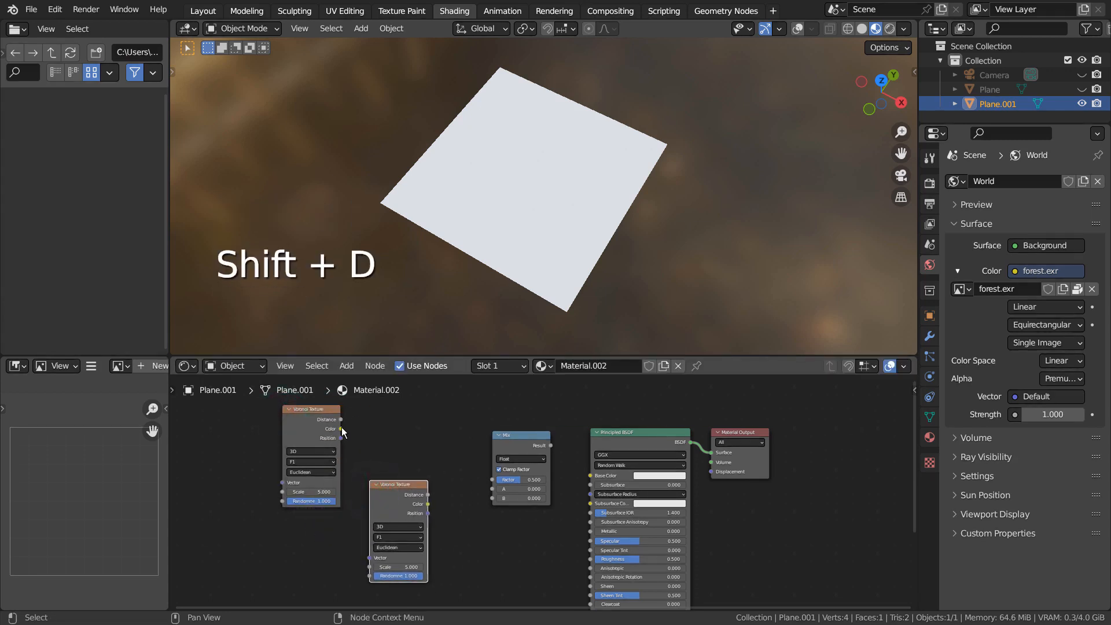
Wire both Voronoi Color outputs into Mix A and B, and Mix Result into Base Color
left_click_drag(342, 427, 498, 489)
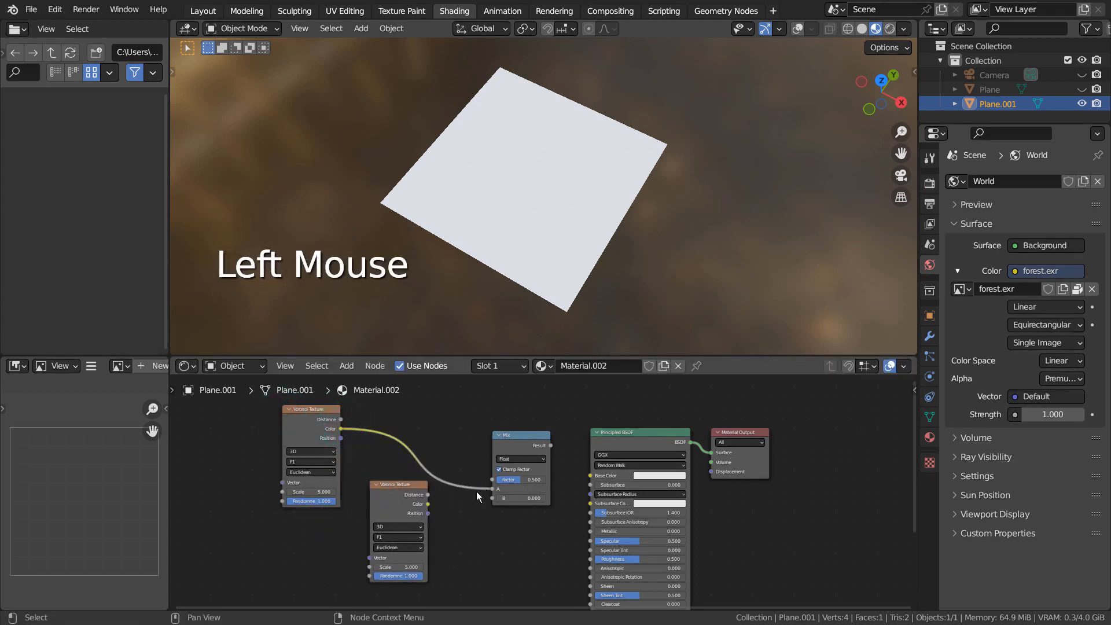
left_click_drag(428, 504, 497, 498)
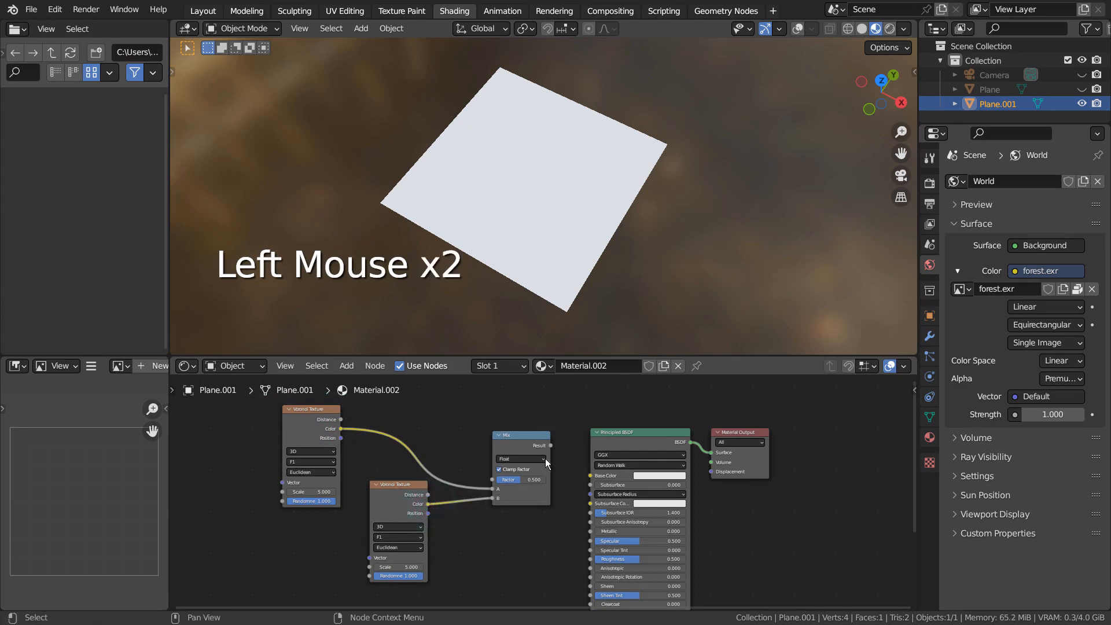
left_click_drag(550, 444, 590, 477)
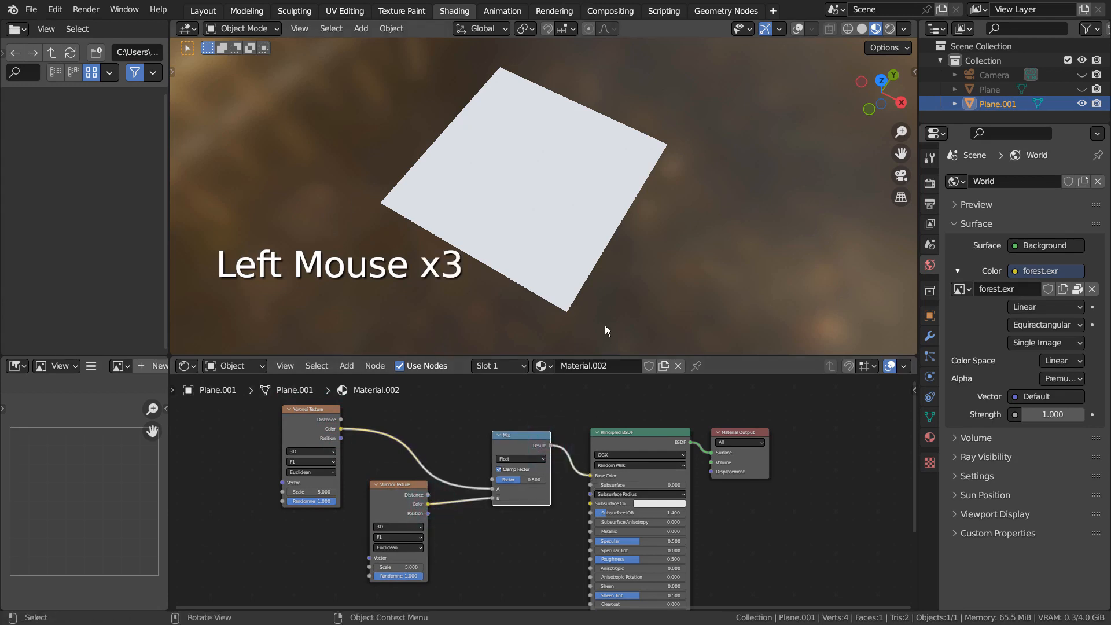
scroll(605, 325, "up", 2)
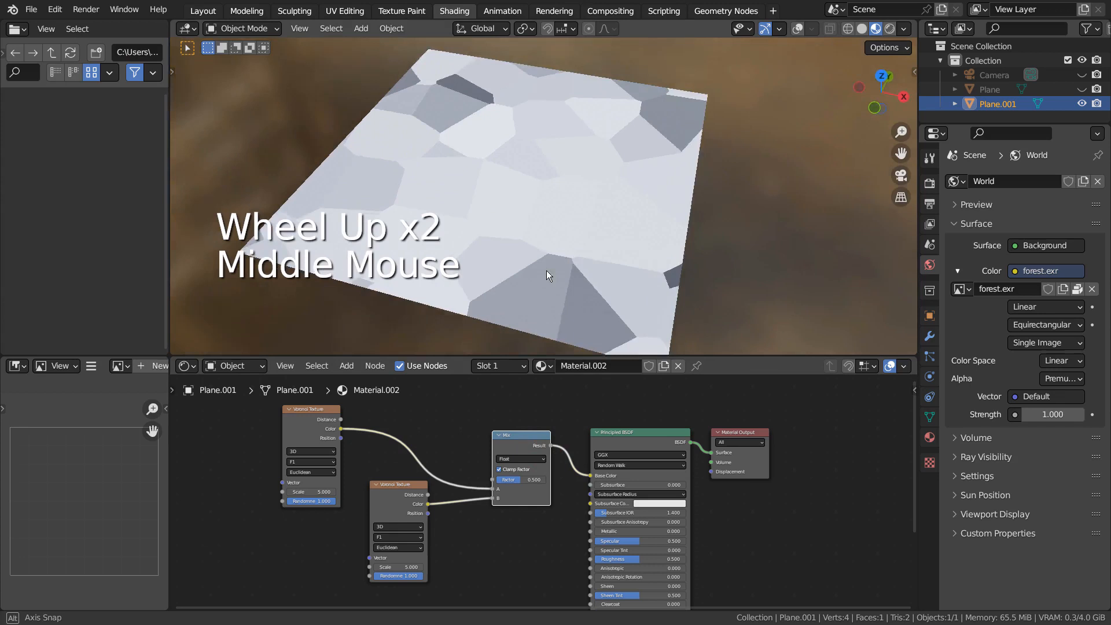
Inspect the grey test plane from a tilted view, then delete Plane.001
mouse_move(592, 308)
middle_mouse_down()
mouse_move(598, 248)
mouse_move(556, 273)
middle_mouse_up()
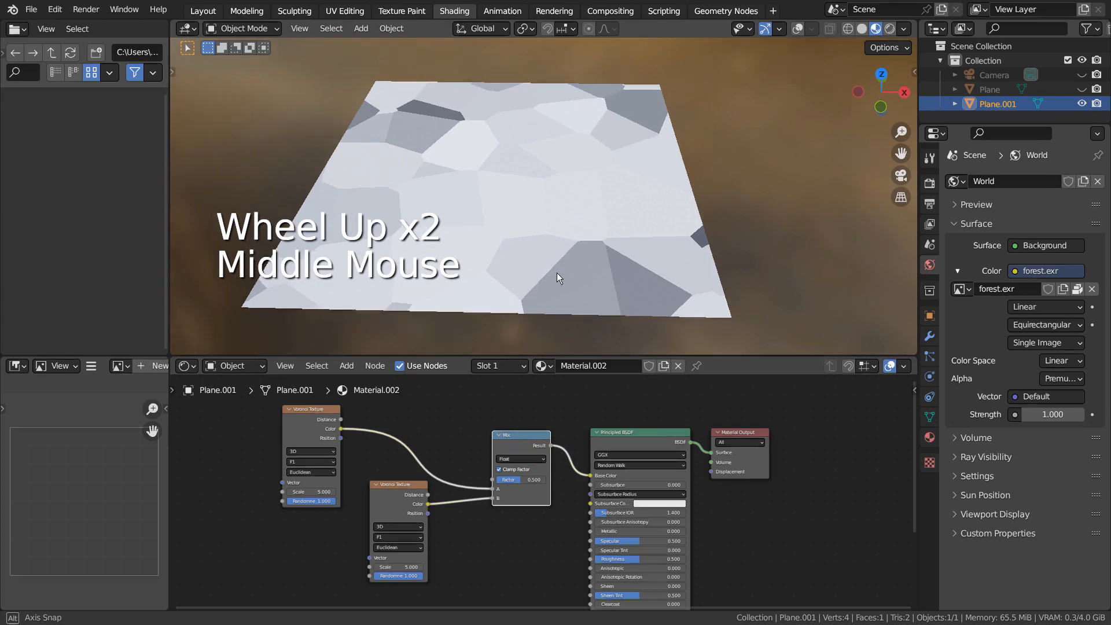
middle_click_drag(556, 273, 519, 289)
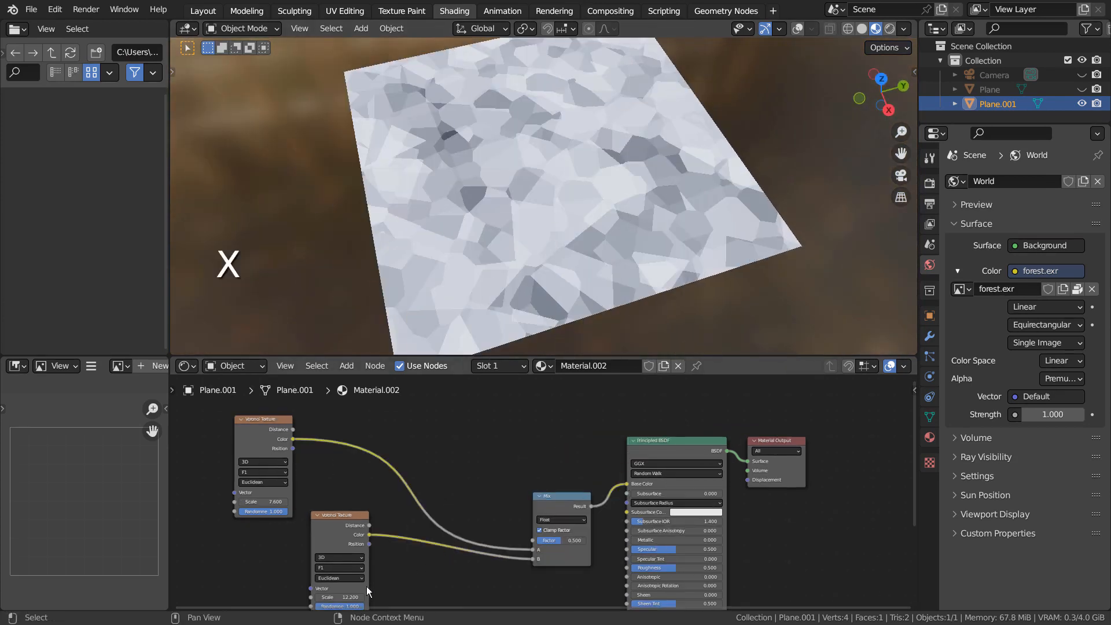
key("shift")
left_click(546, 136)
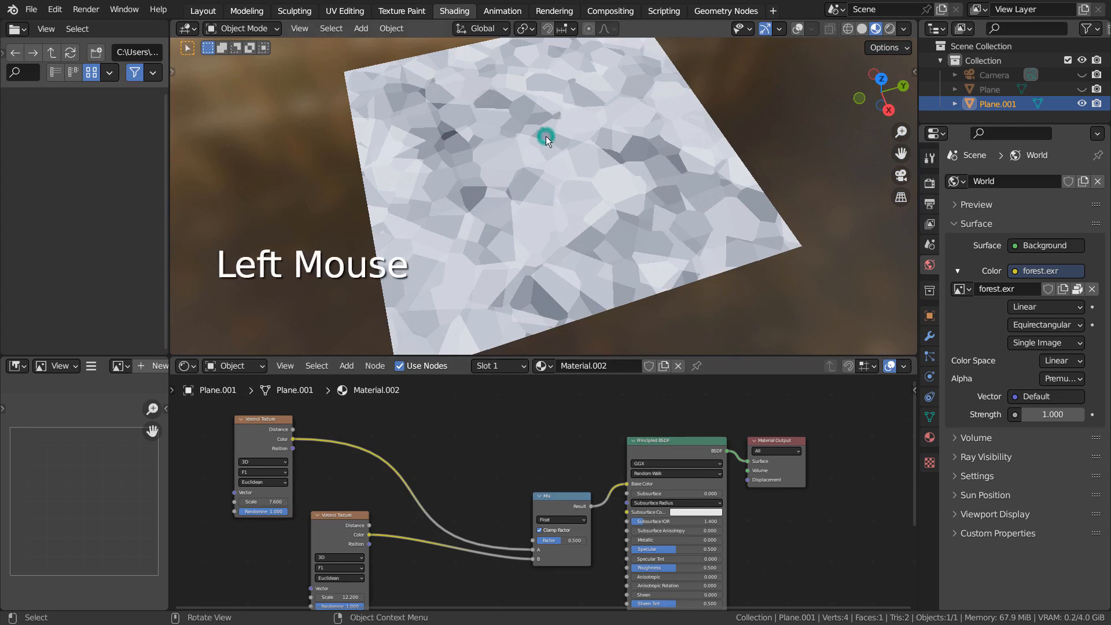
key("x")
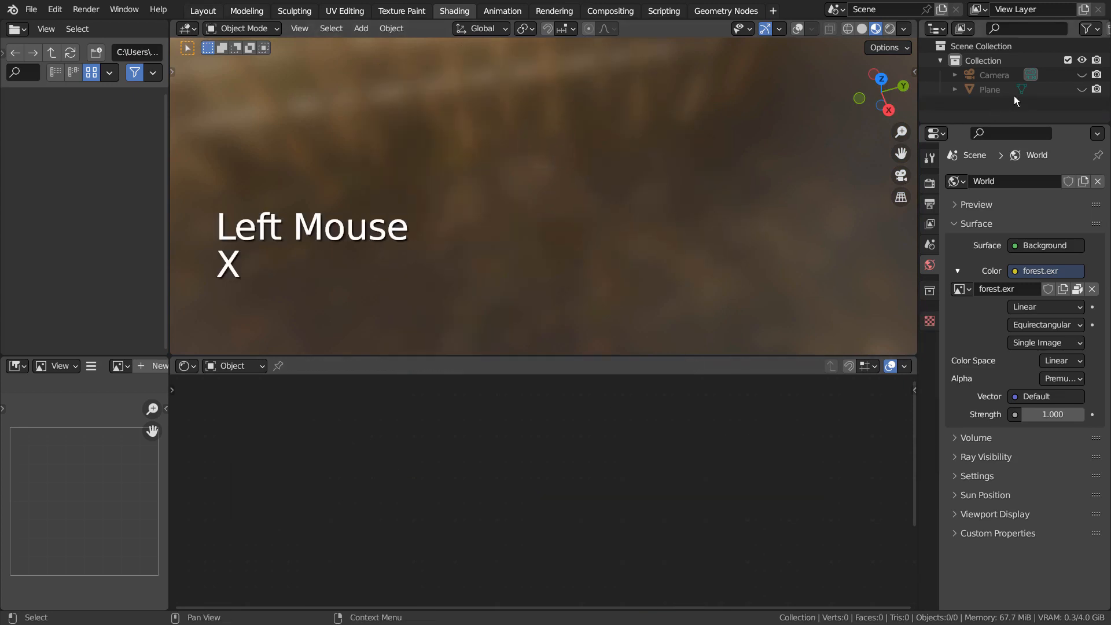
Unhide the original patterned Plane in the Outliner and select it to show its material
left_click(1081, 89)
left_click(990, 89)
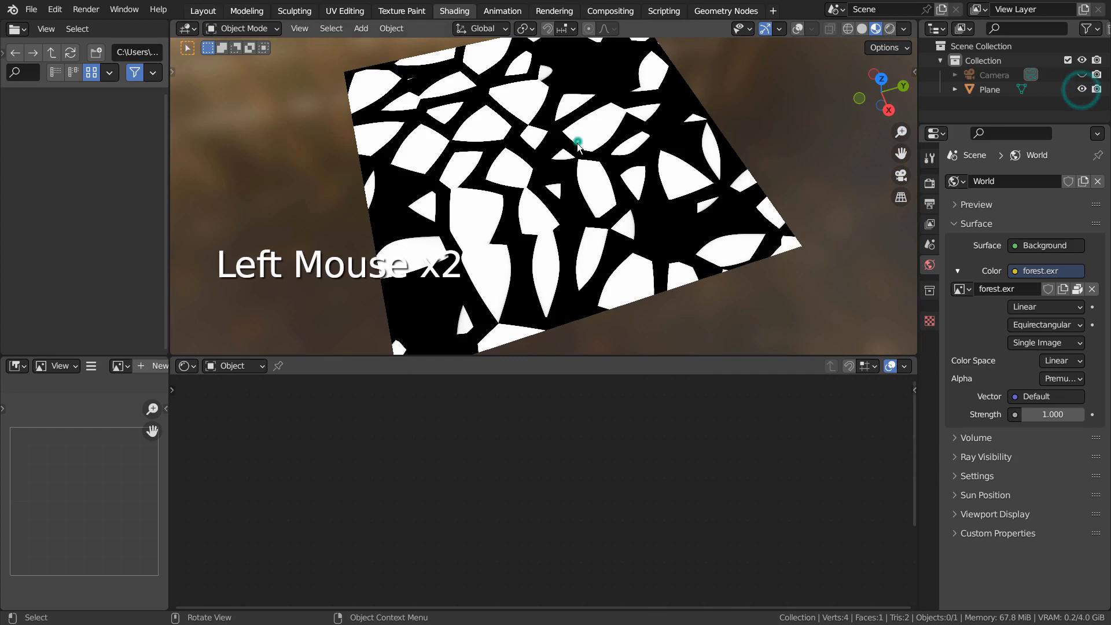
Maximize the node editor and add a Mix node below the Difference node
key("ctrl+space")
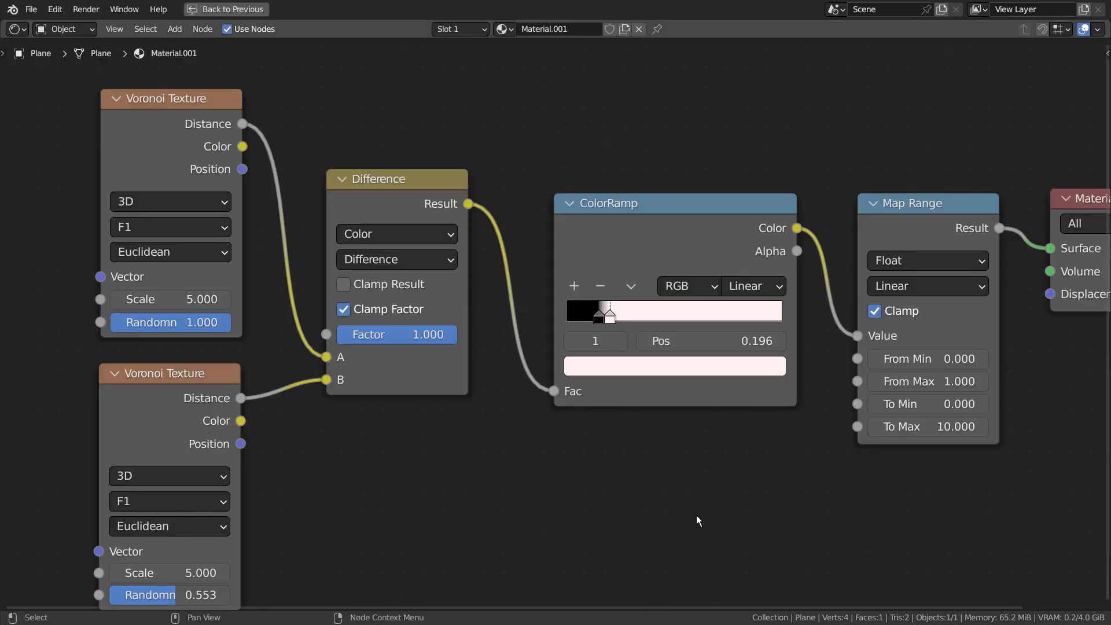
middle_click_drag(696, 519, 606, 495)
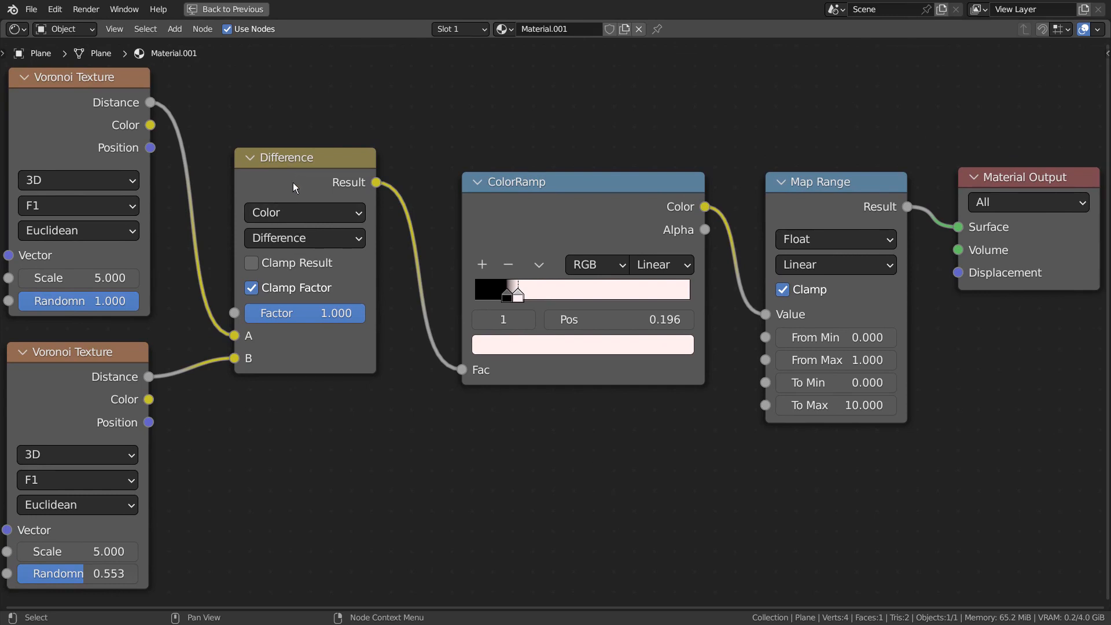
key("shift+a")
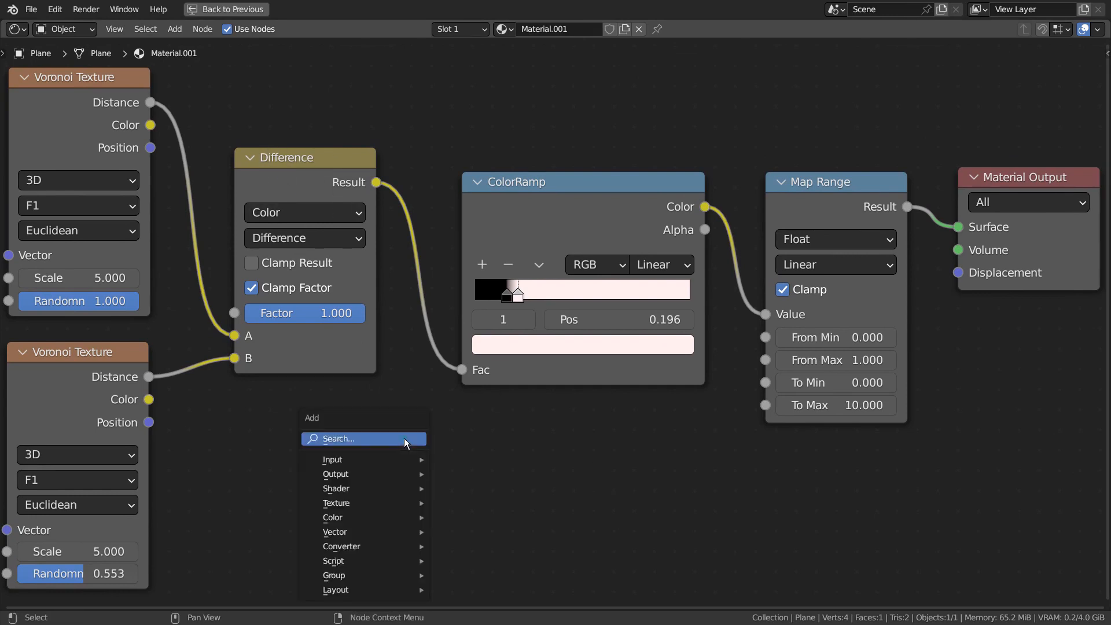
type("mix")
key("Return")
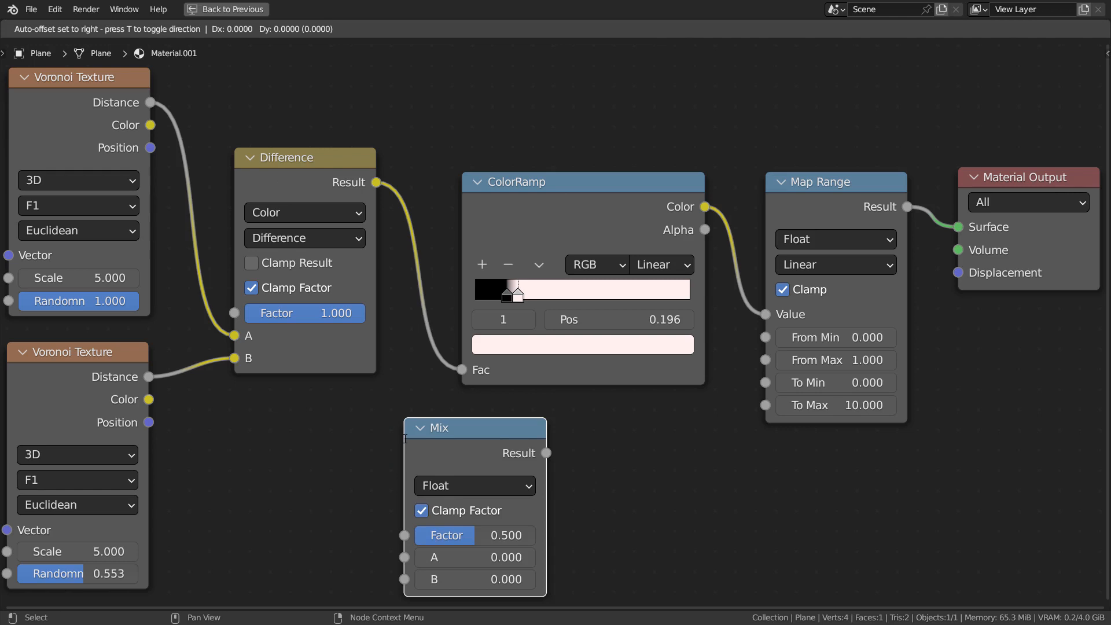
left_click(233, 402)
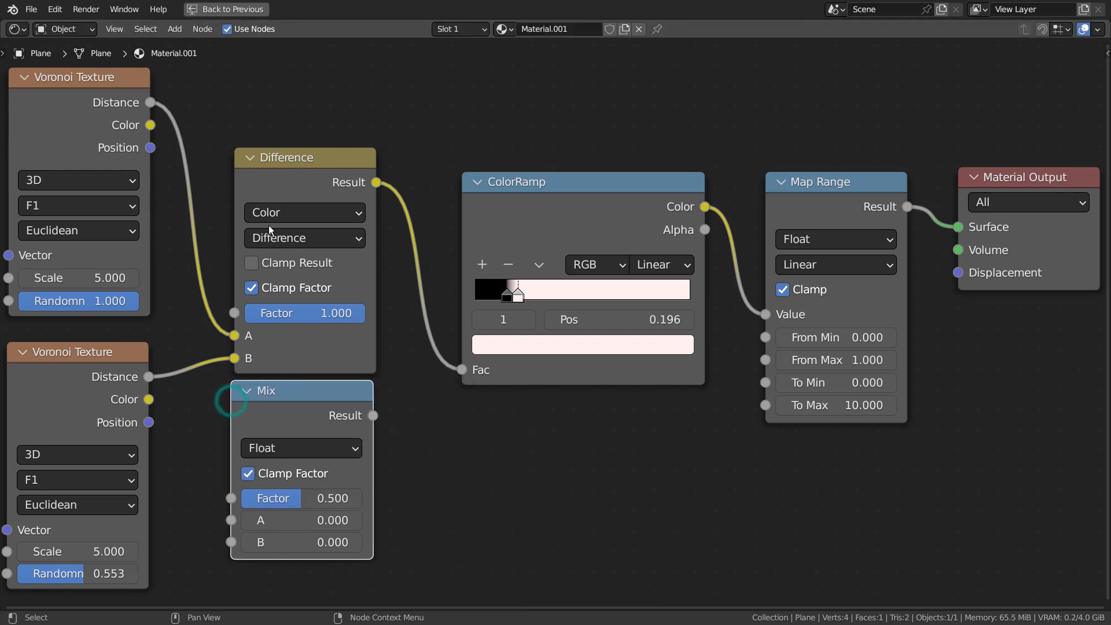
Set the new Mix node's data type to Color and nudge it right and down
left_click(301, 447)
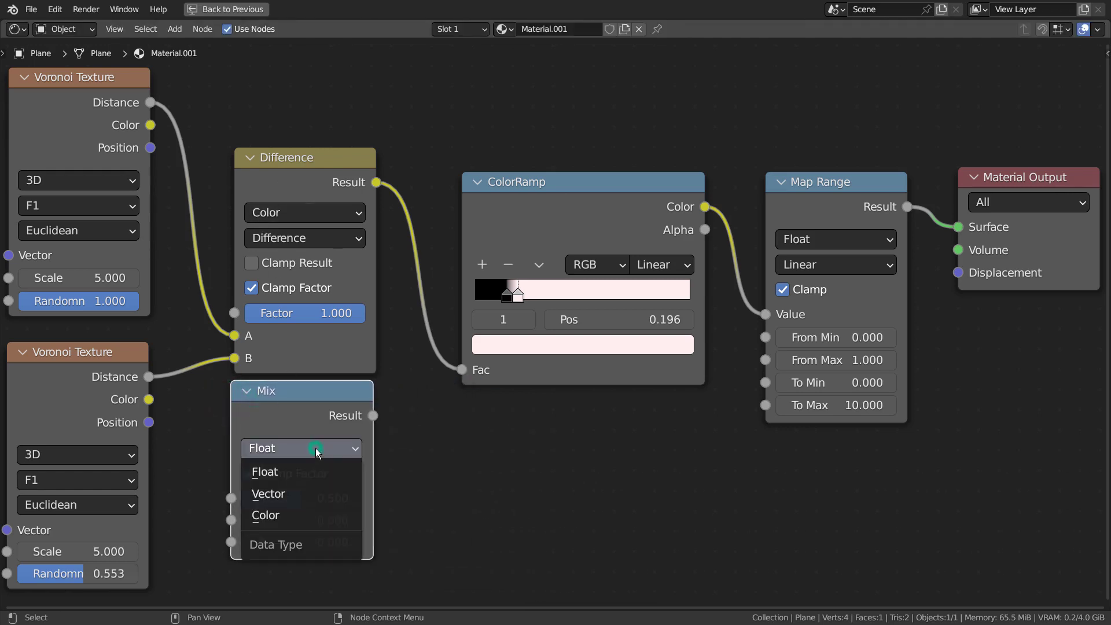
left_click(297, 516)
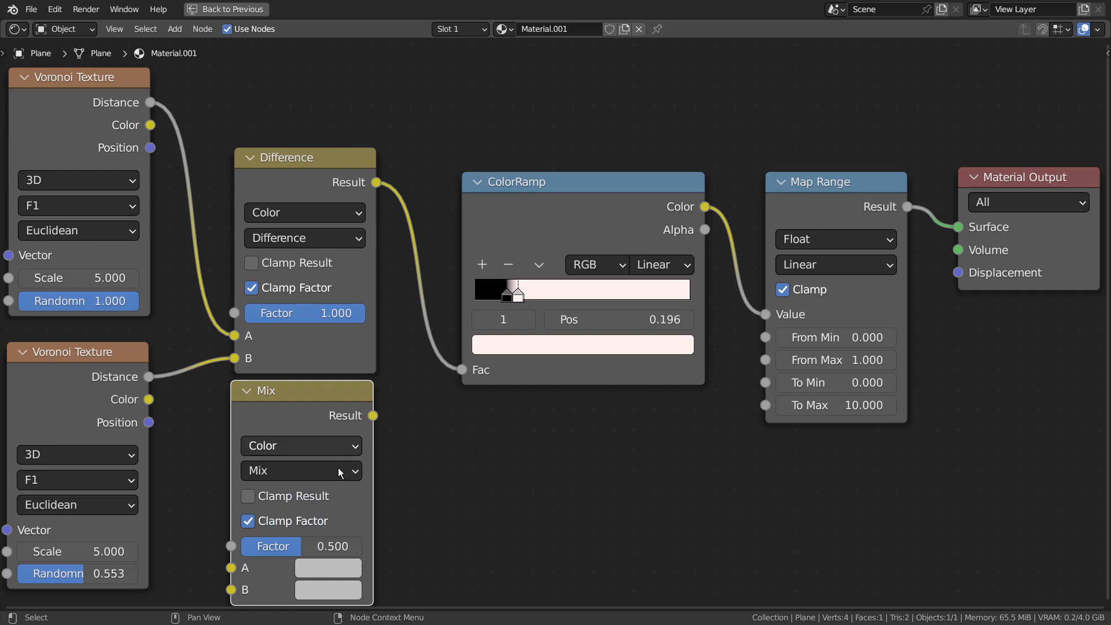
left_click_drag(295, 404, 367, 420)
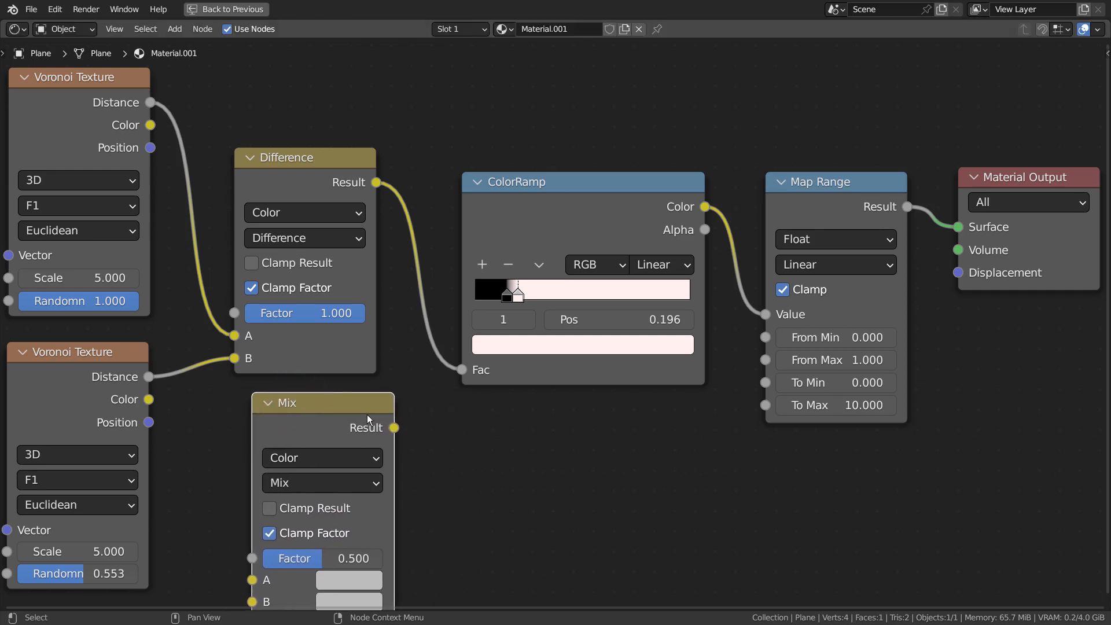
Delete the unused Mix node and restore the full Shading workspace layout
key("x")
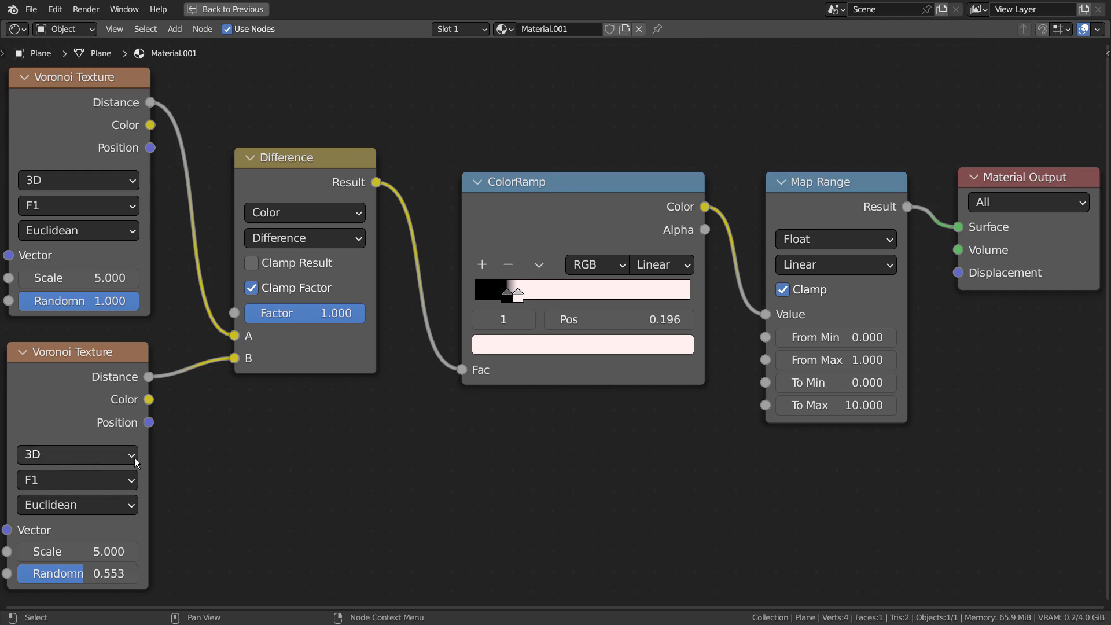
key("ctrl+space")
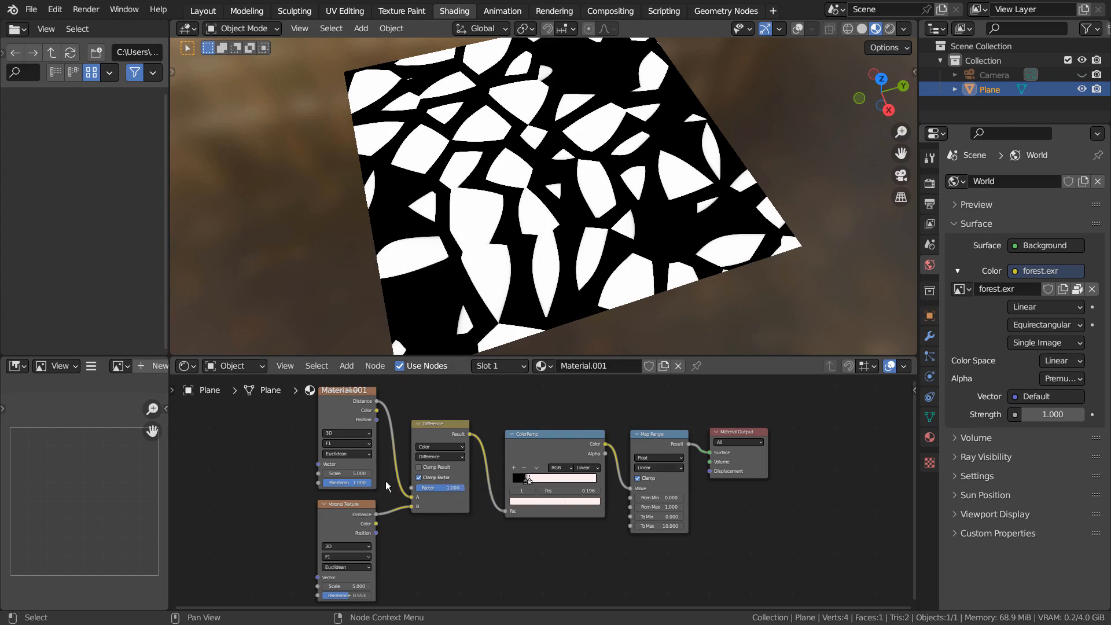
left_click_drag(346, 586, 360, 587)
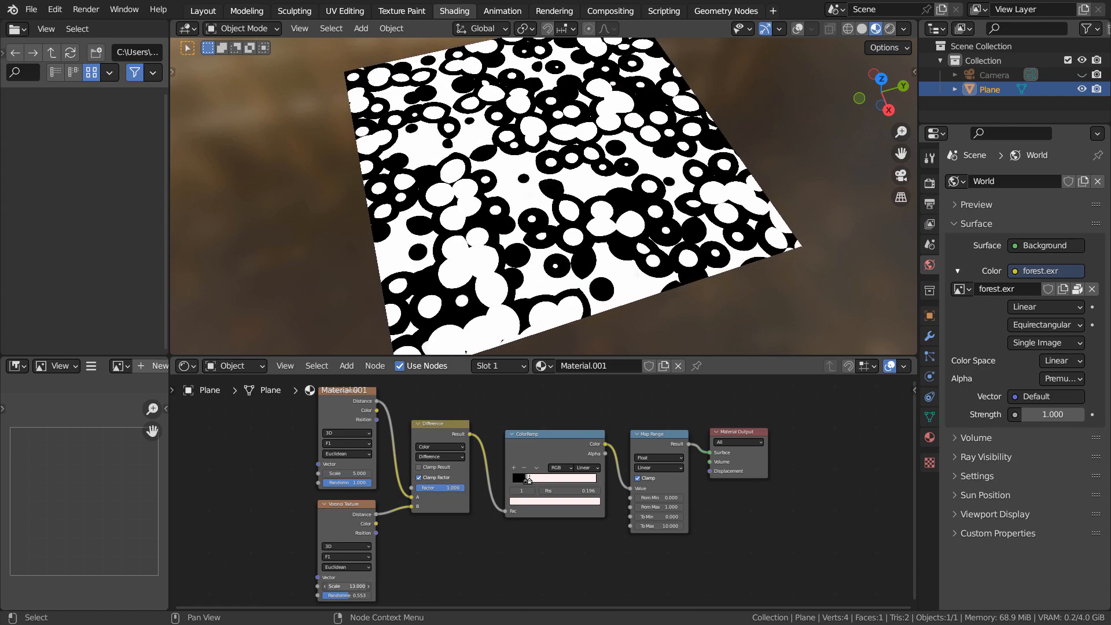
key("ctrl+z")
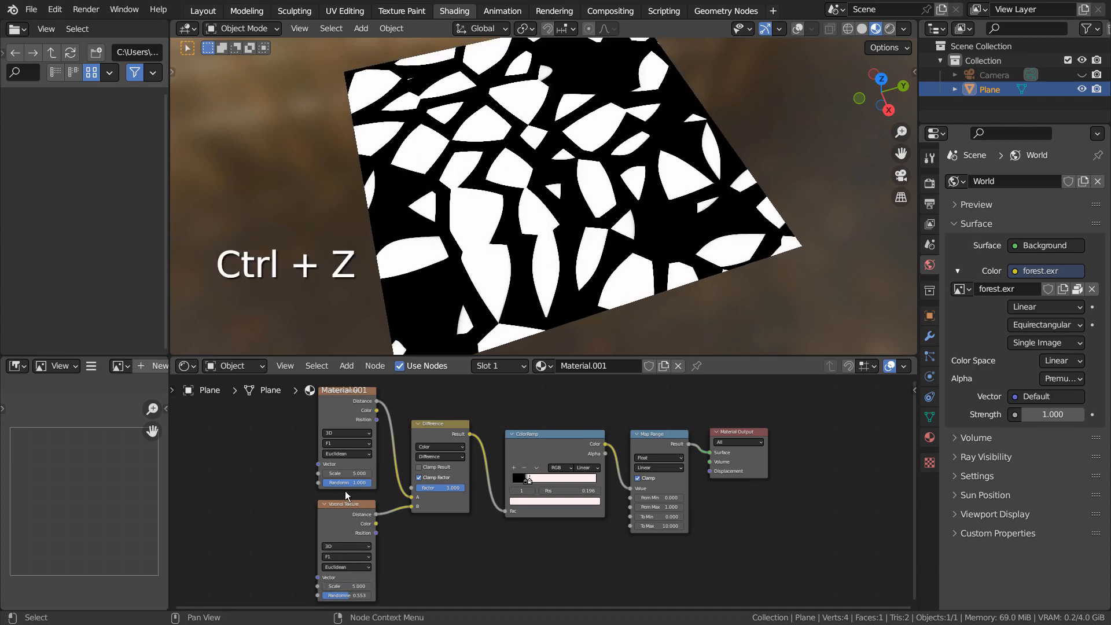
left_click_drag(345, 472, 350, 473)
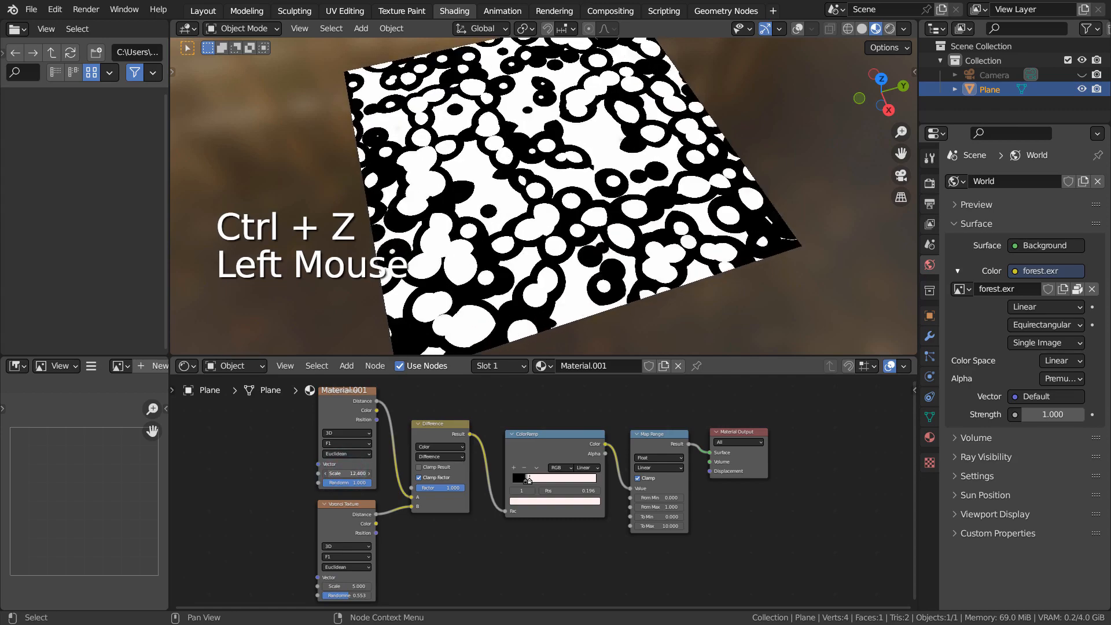
key("ctrl+z")
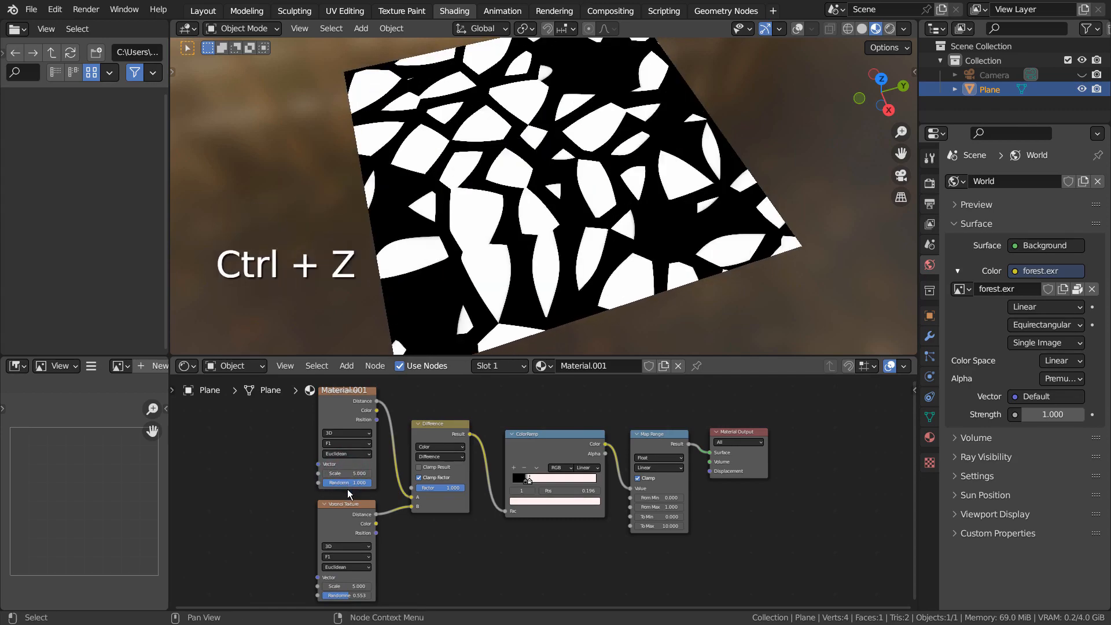
left_click_drag(346, 483, 365, 483)
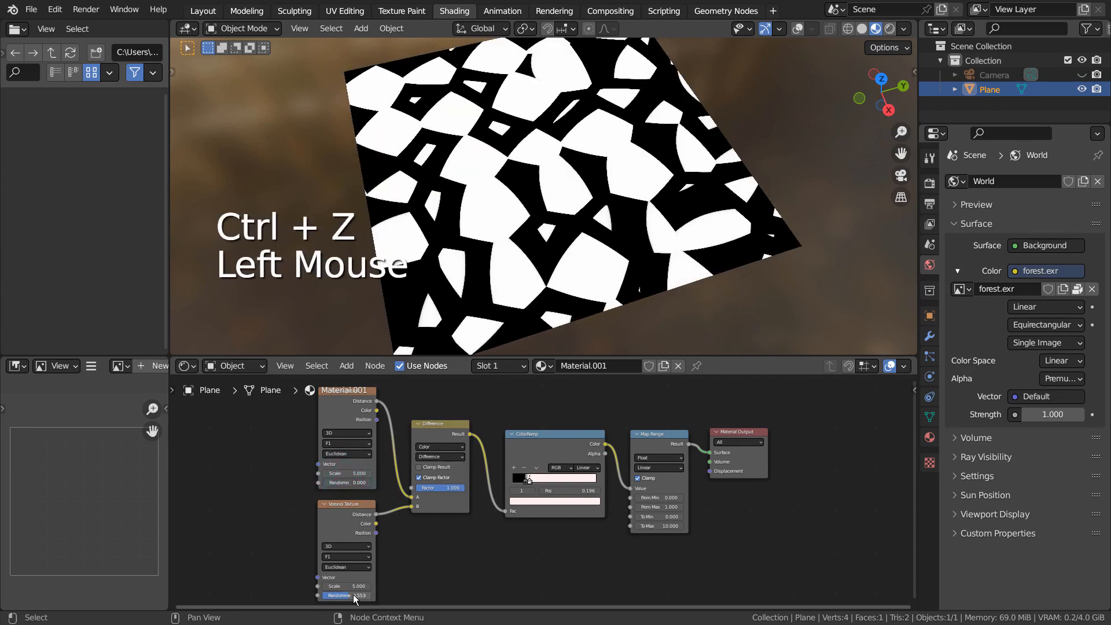
left_click_drag(360, 595, 370, 595)
left_click(344, 483)
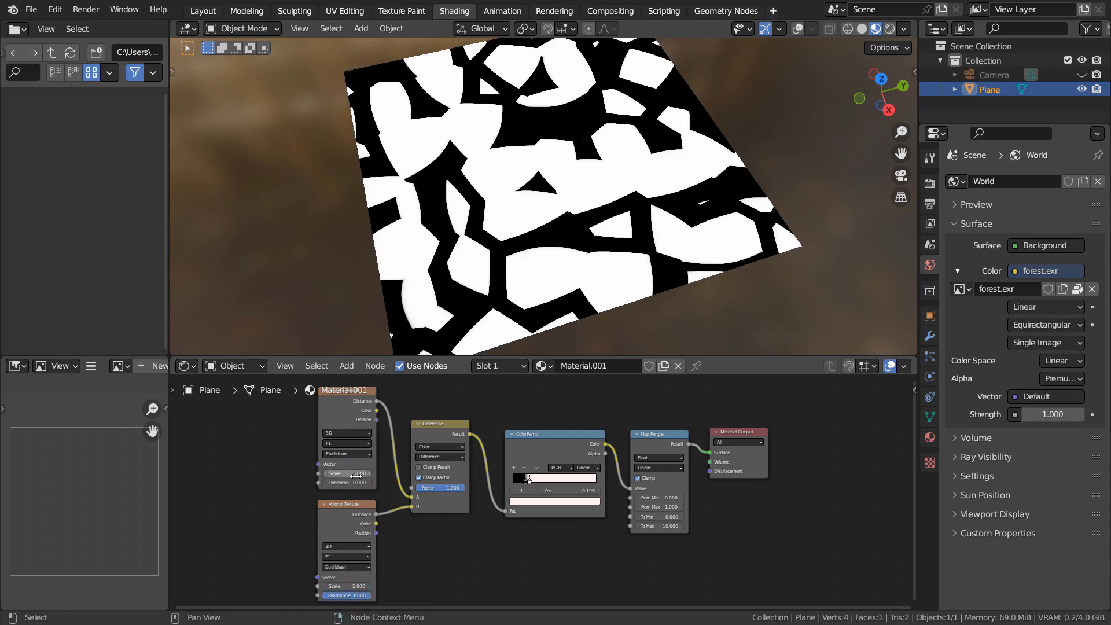
left_click_drag(345, 482, 341, 482)
left_click(351, 485)
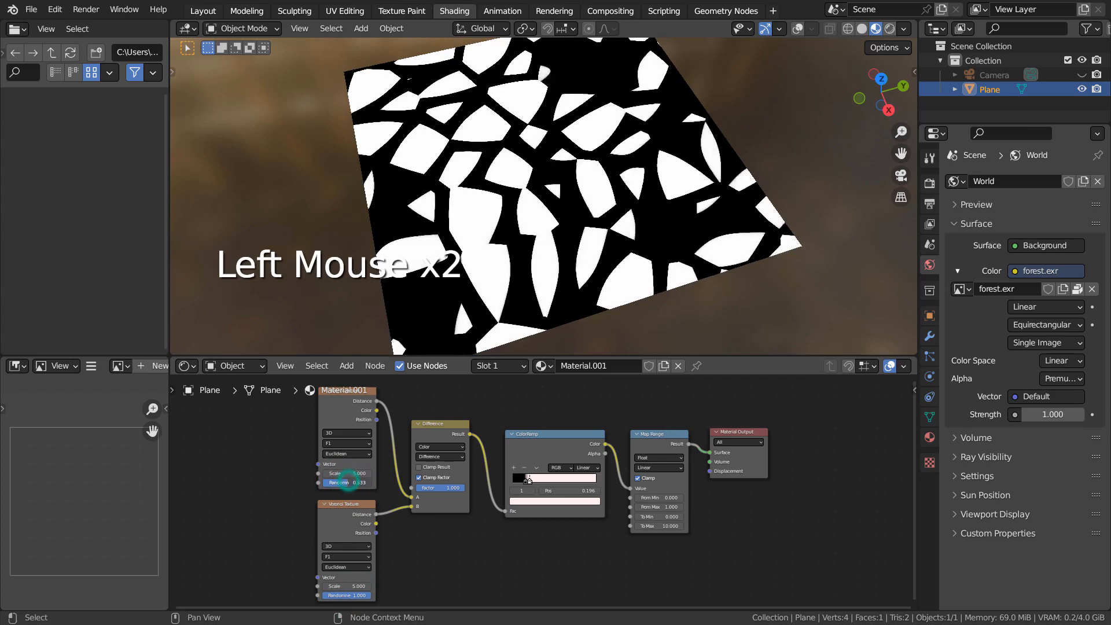
key("ctrl+z")
key("ctrl+z")
key("ctrl+z")
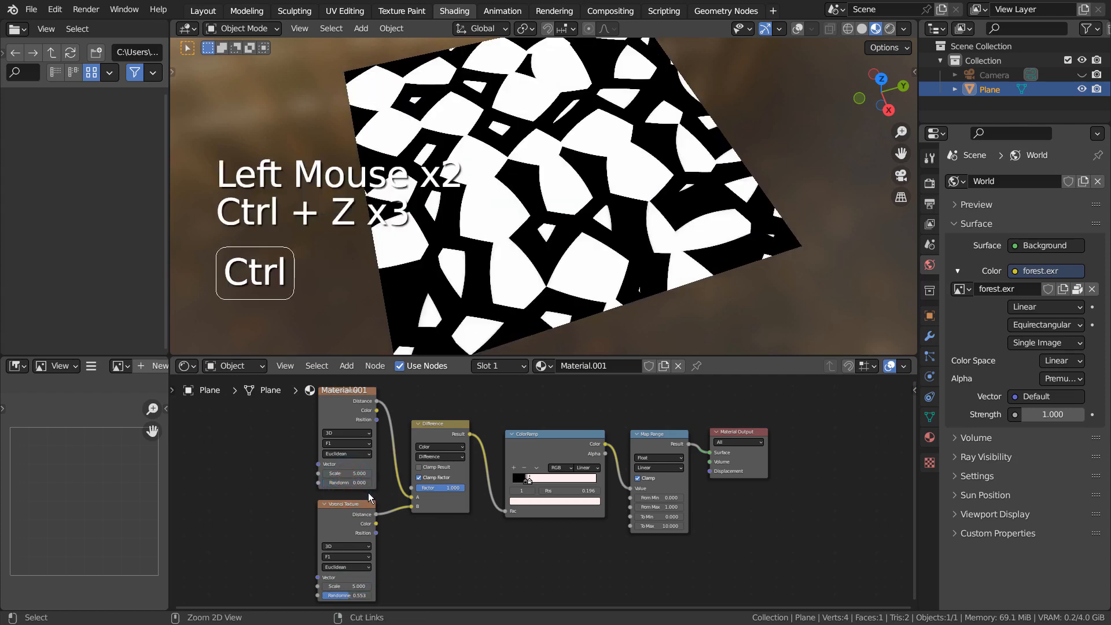
key("ctrl+z")
key("ctrl+z")
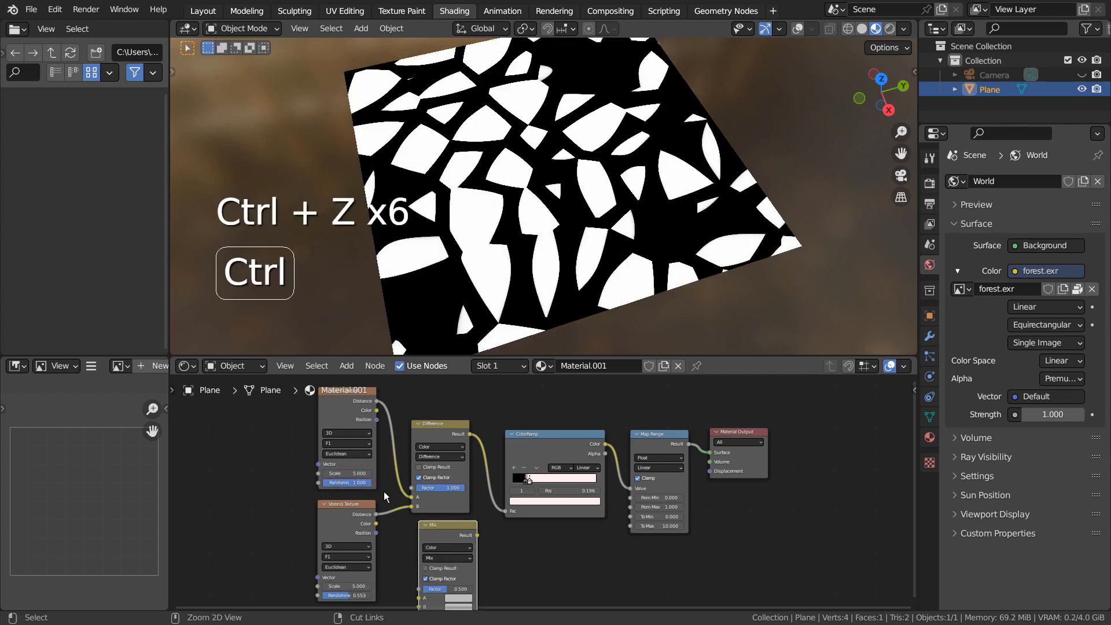
left_click(444, 531)
key("x")
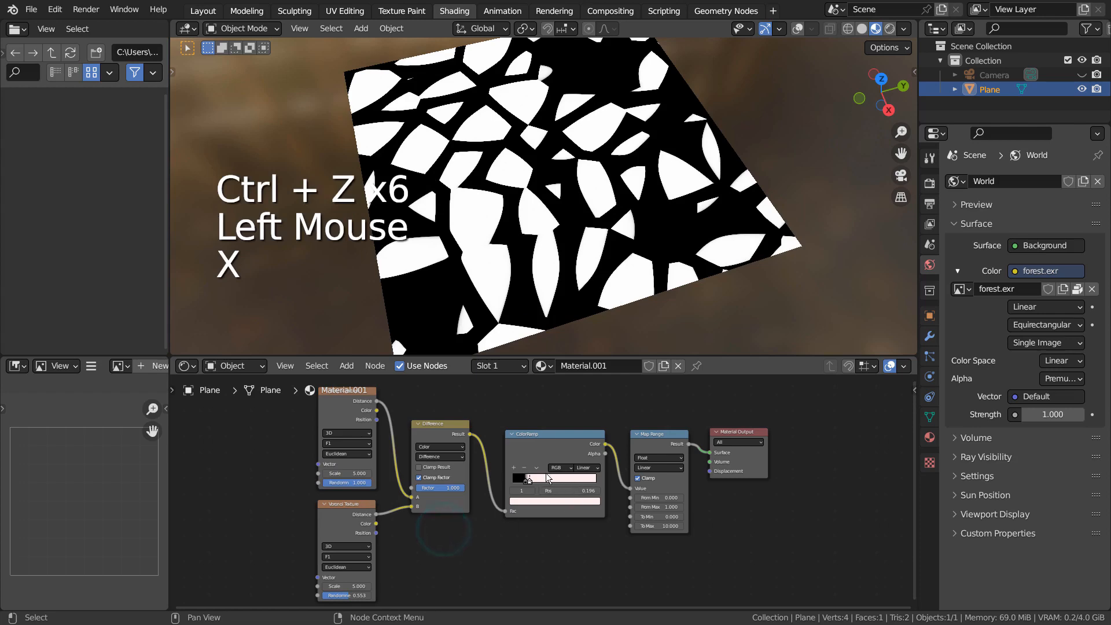
left_click(453, 489)
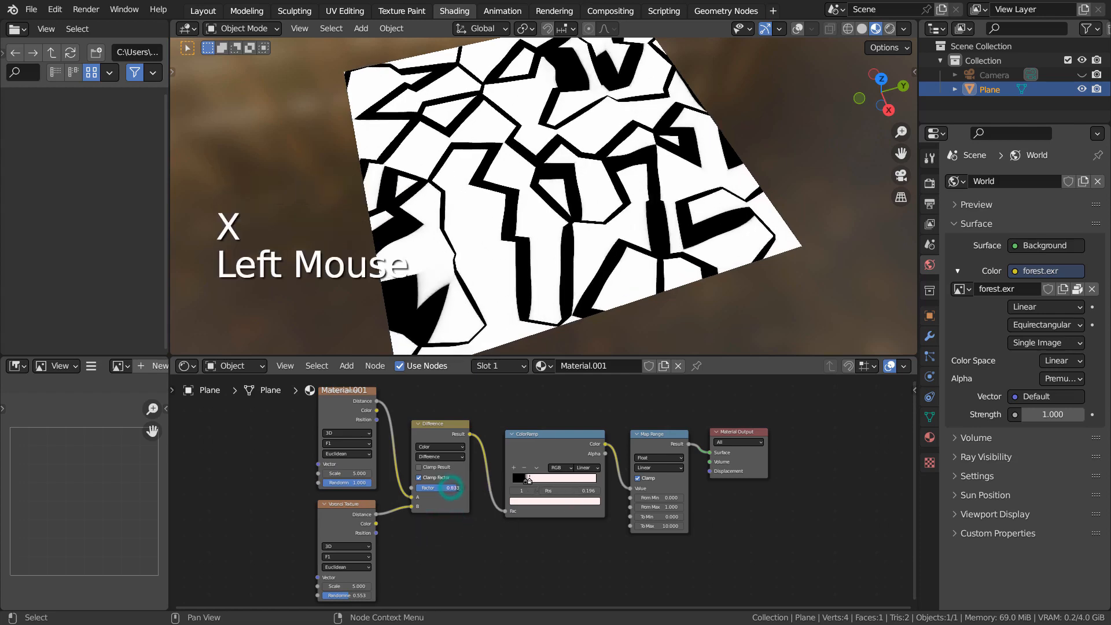
mouse_move(452, 489)
left_mouse_down()
mouse_move(429, 488)
mouse_move(460, 488)
left_mouse_up()
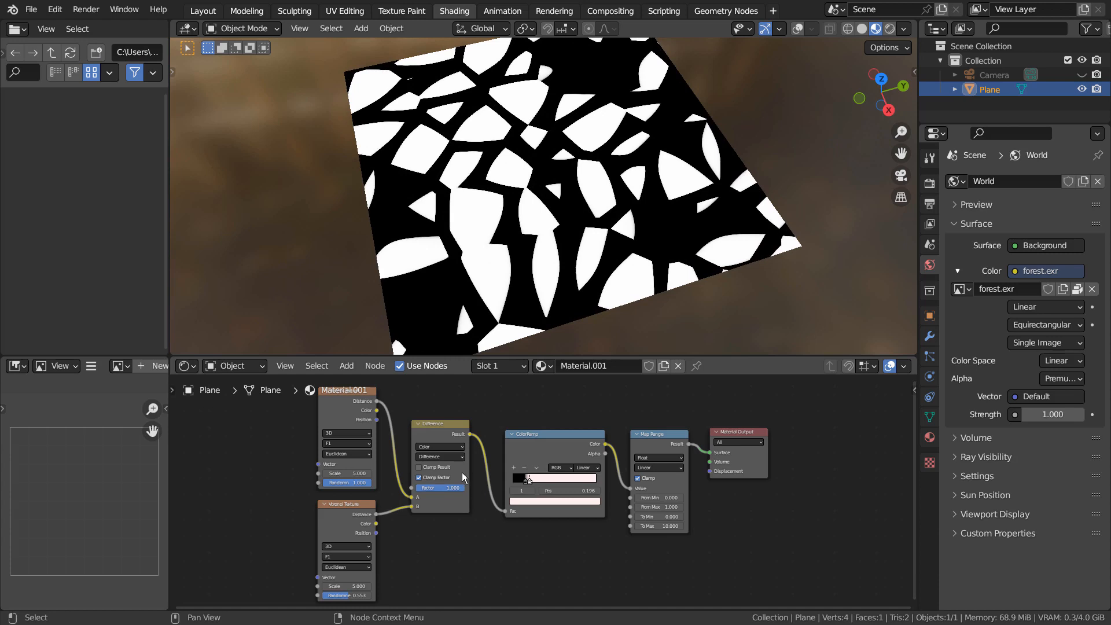
Toggle Clamp Factor, then try Add and Subtract blending on the Difference node
left_click(420, 478)
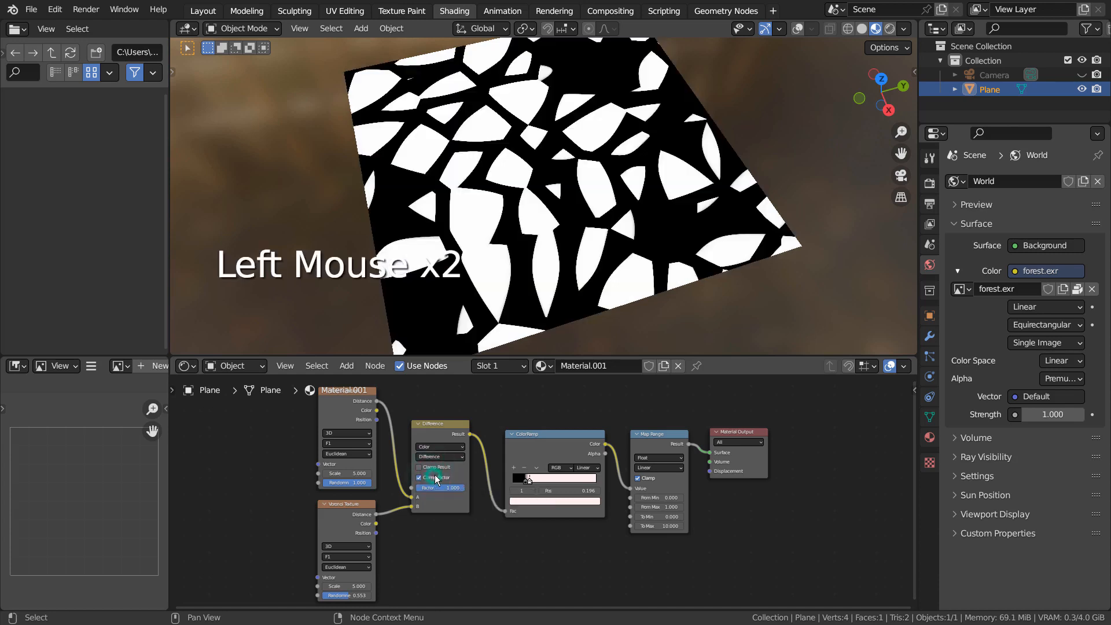
left_click(451, 457)
left_click(429, 376)
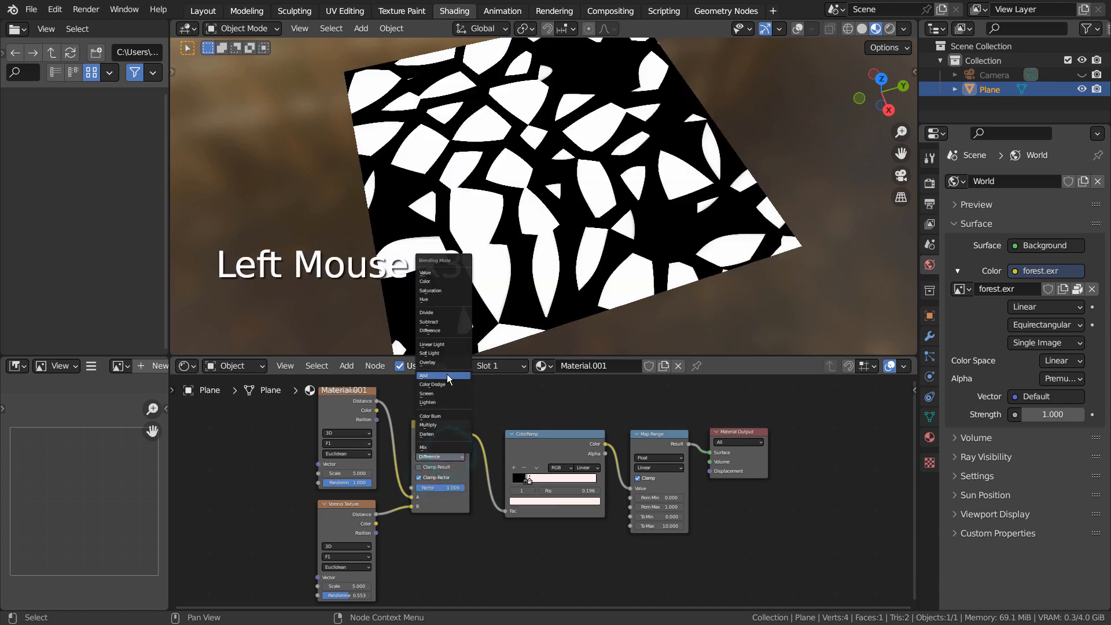
left_click(459, 458)
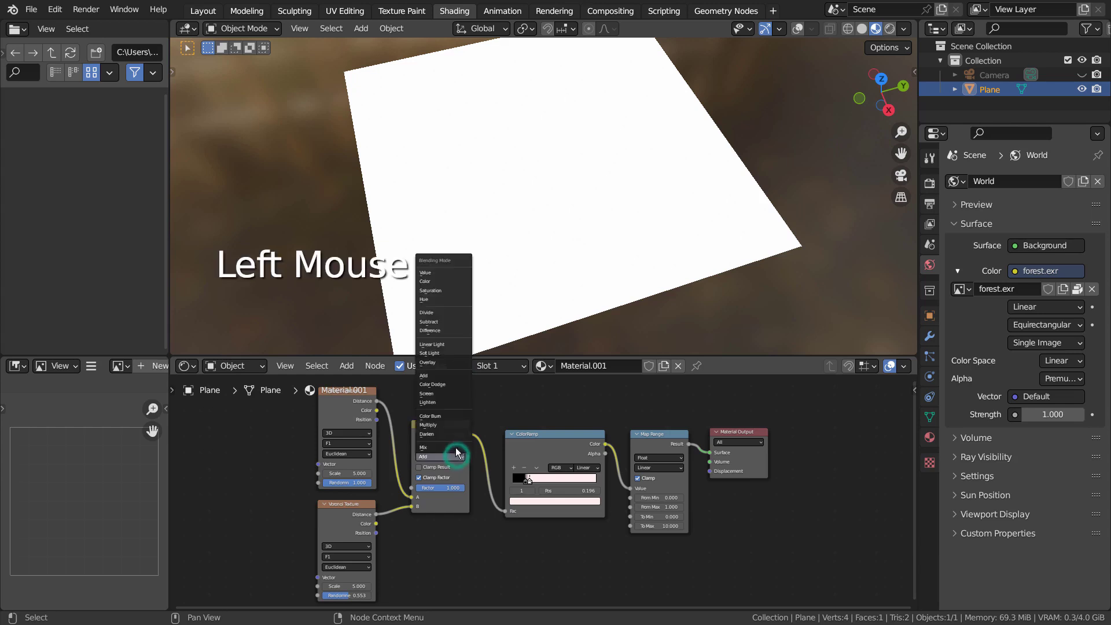
left_click(455, 330)
Try Divide blending, then set the mode back to Difference for the cell pattern
left_click(452, 457)
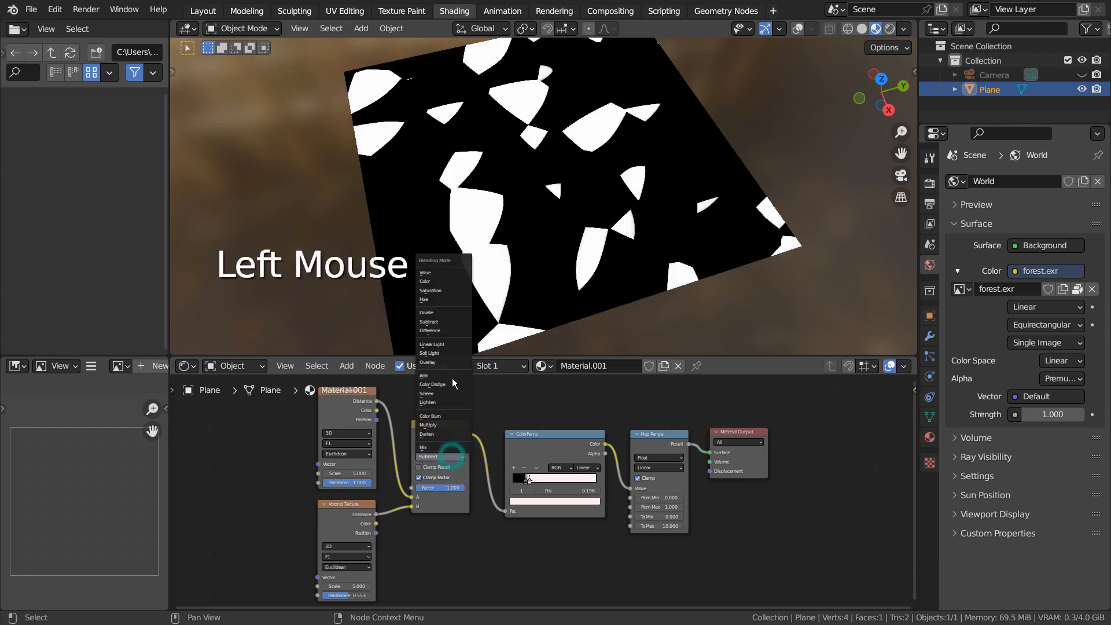
left_click(449, 312)
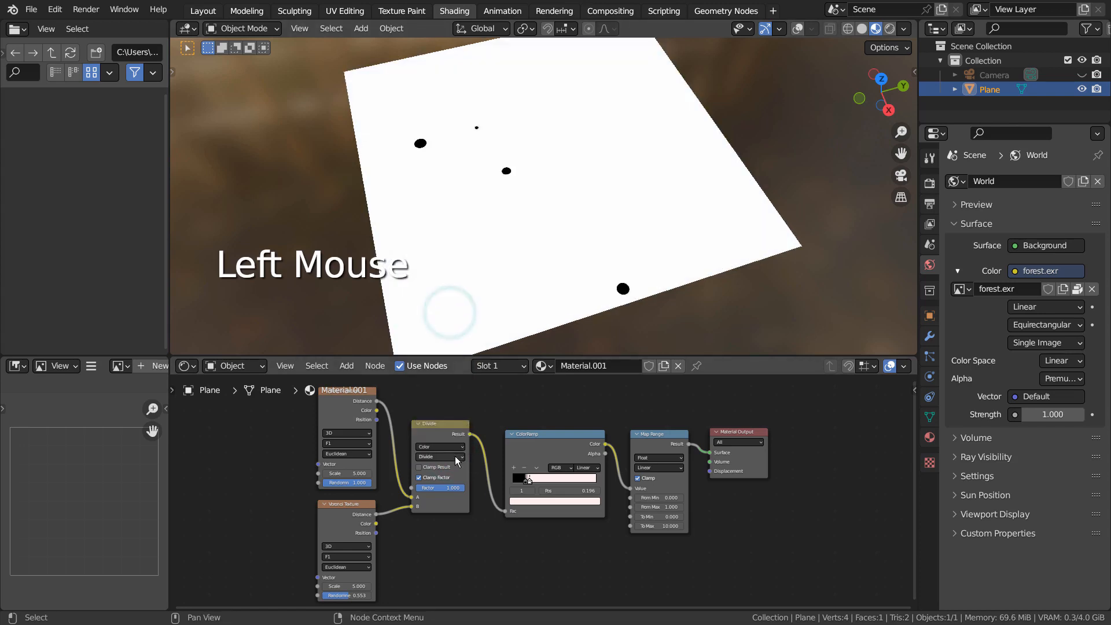
left_click(456, 459)
left_click(449, 337)
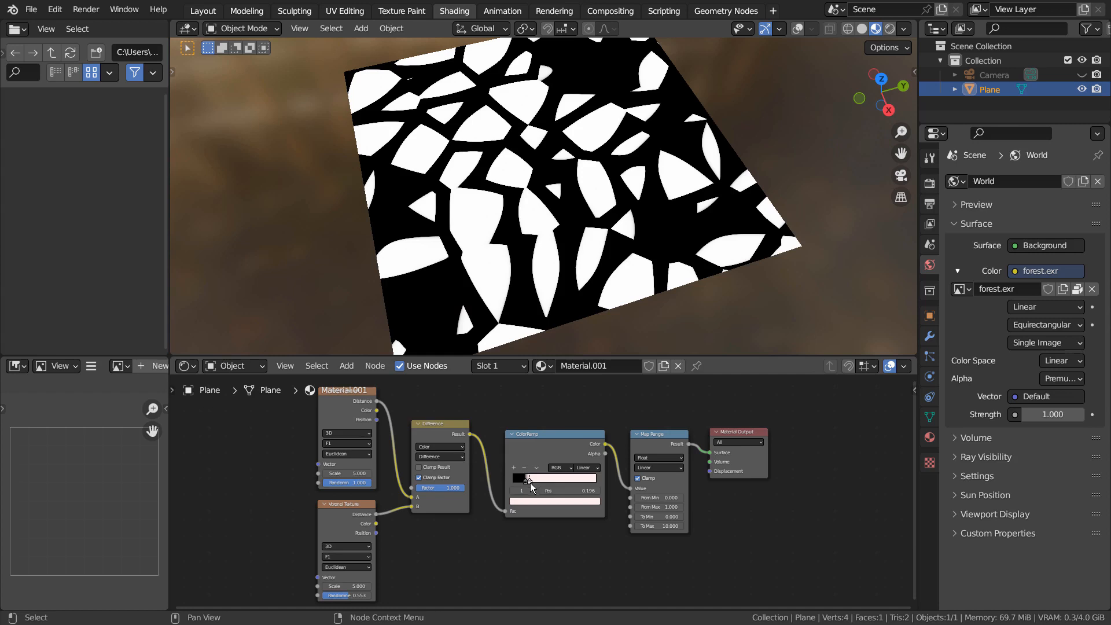
left_click_drag(531, 481, 595, 480)
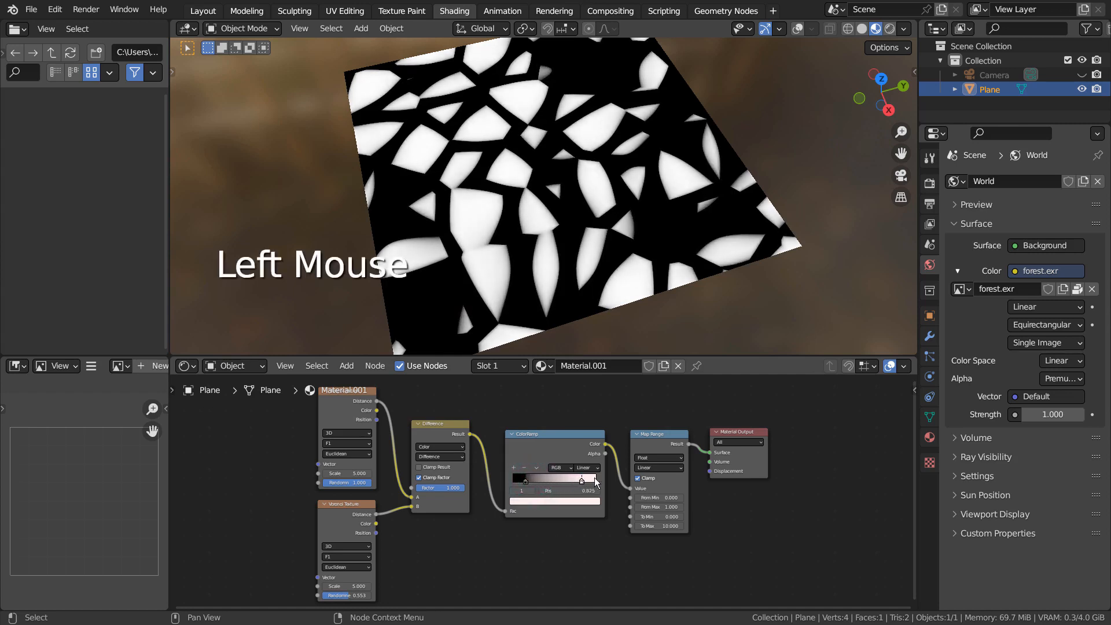
left_click_drag(596, 481, 516, 481)
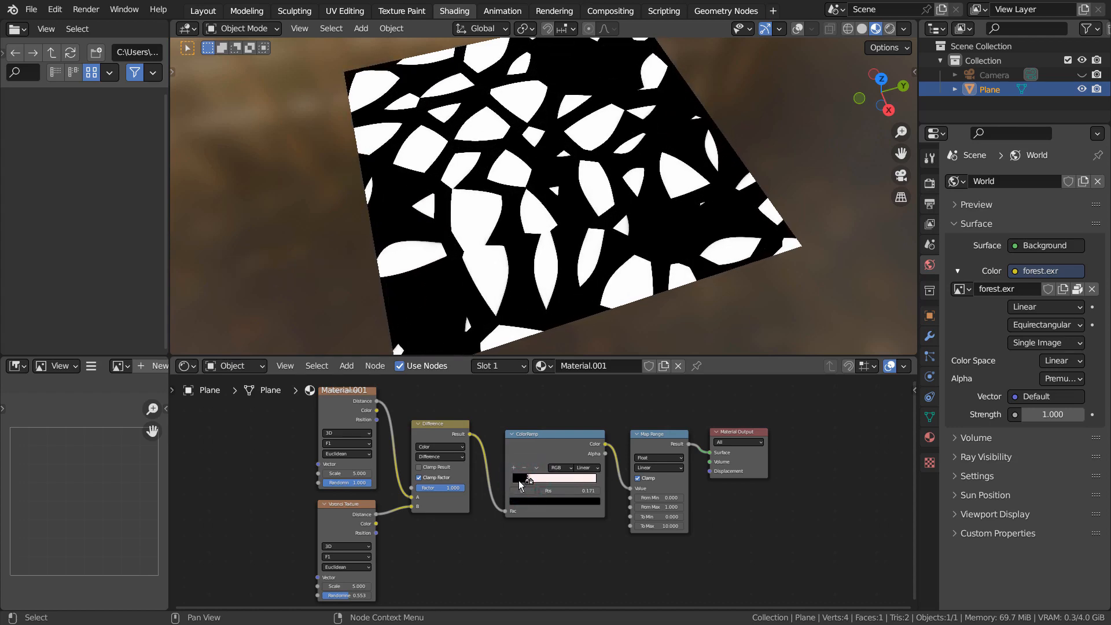
key("ctrl+z")
key("ctrl+z")
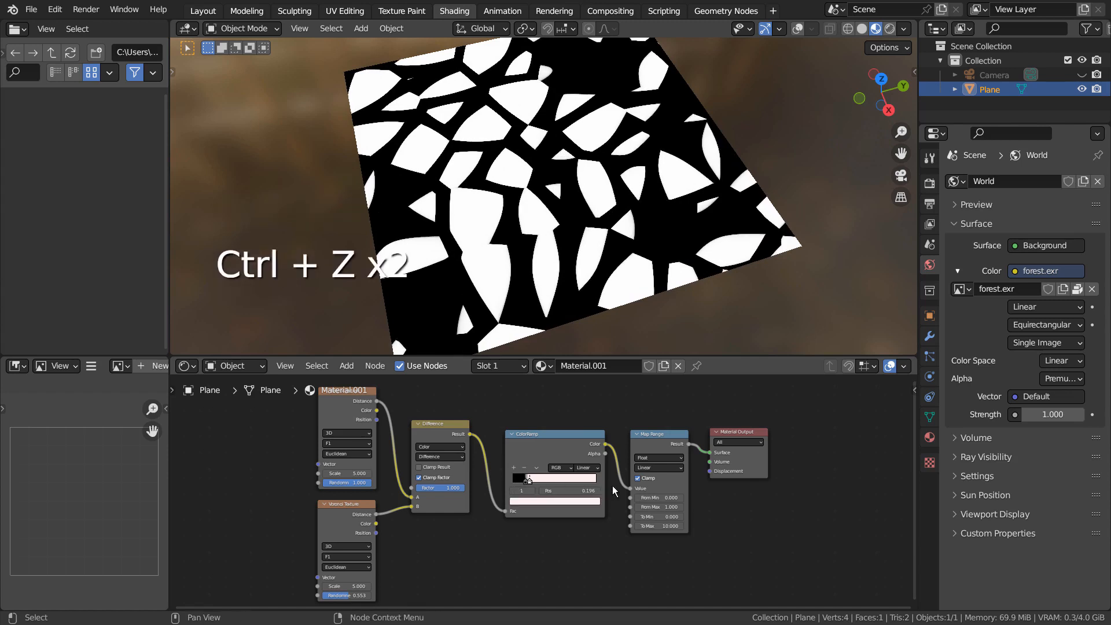
left_click(660, 506, "shift")
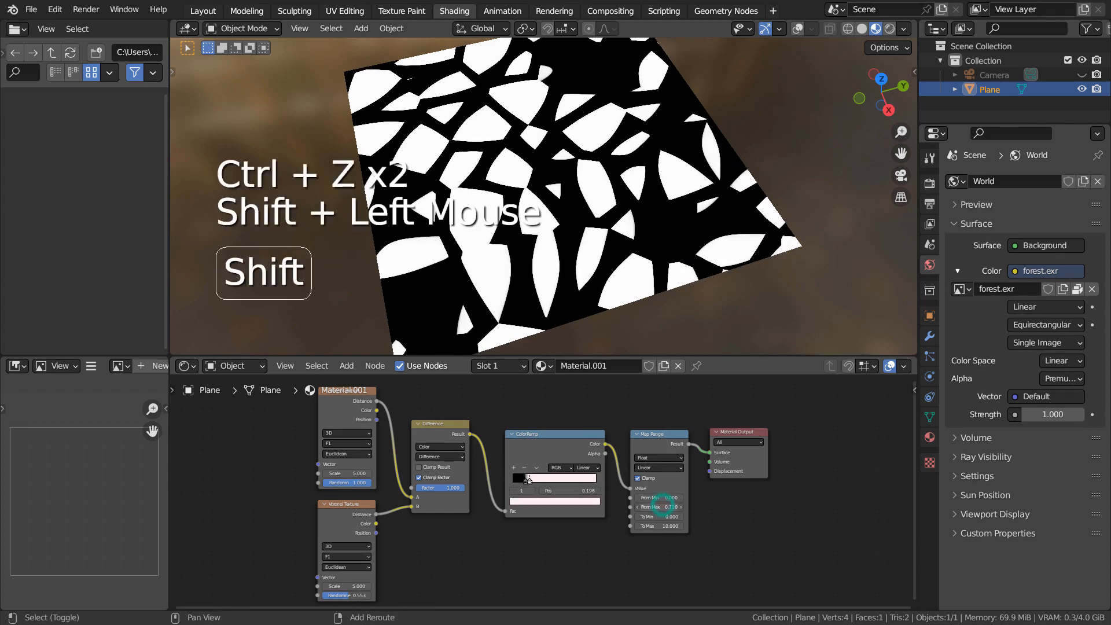
type("0.1")
key("Return")
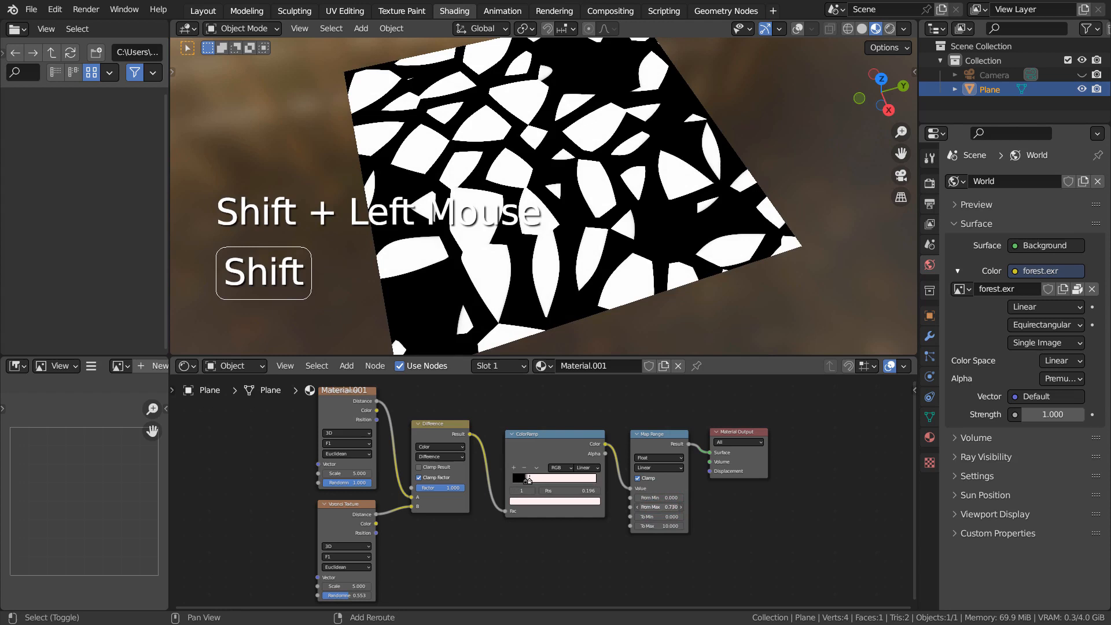
key("ctrl+z")
left_click(669, 526)
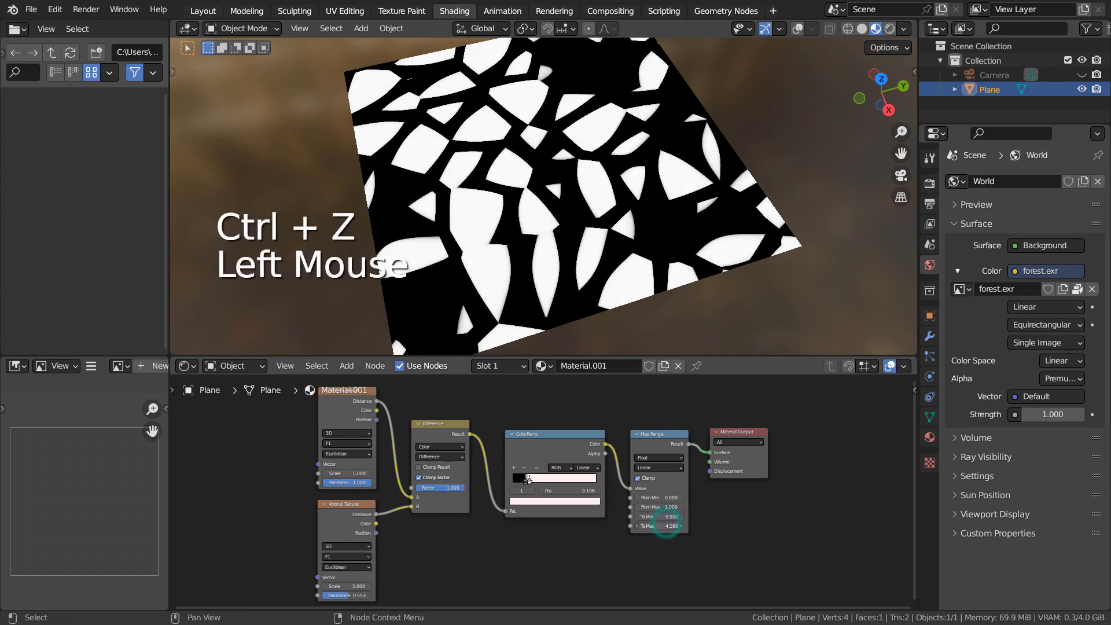
mouse_move(669, 527)
left_mouse_down("shift")
mouse_move(656, 526)
mouse_move(669, 527)
left_mouse_up("shift")
key("ctrl+z")
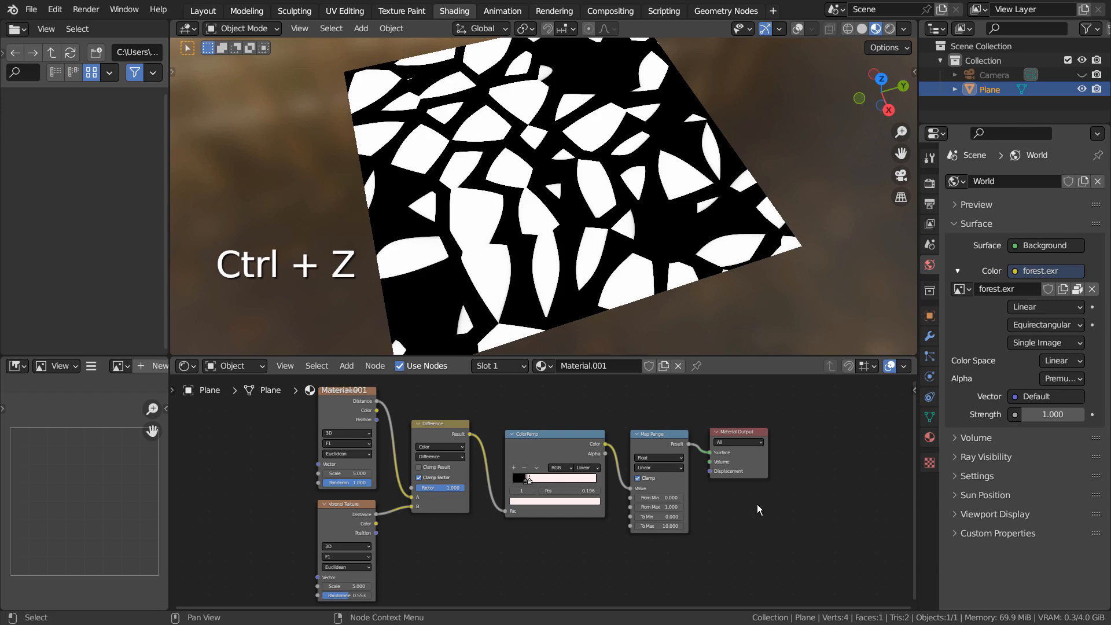
key("ctrl+space")
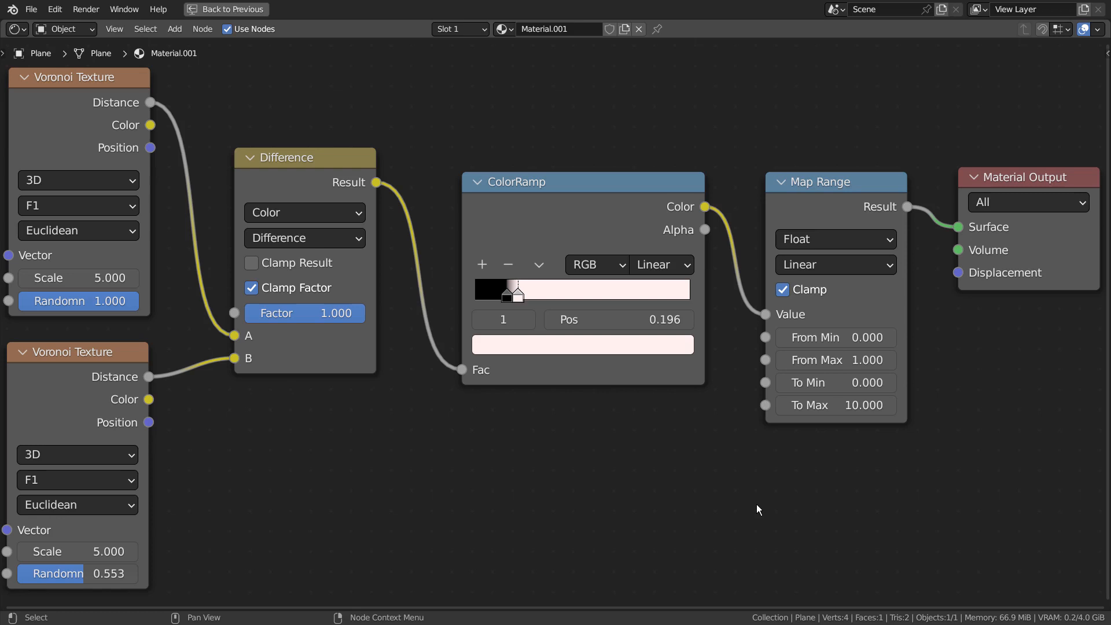
key("ctrl+space")
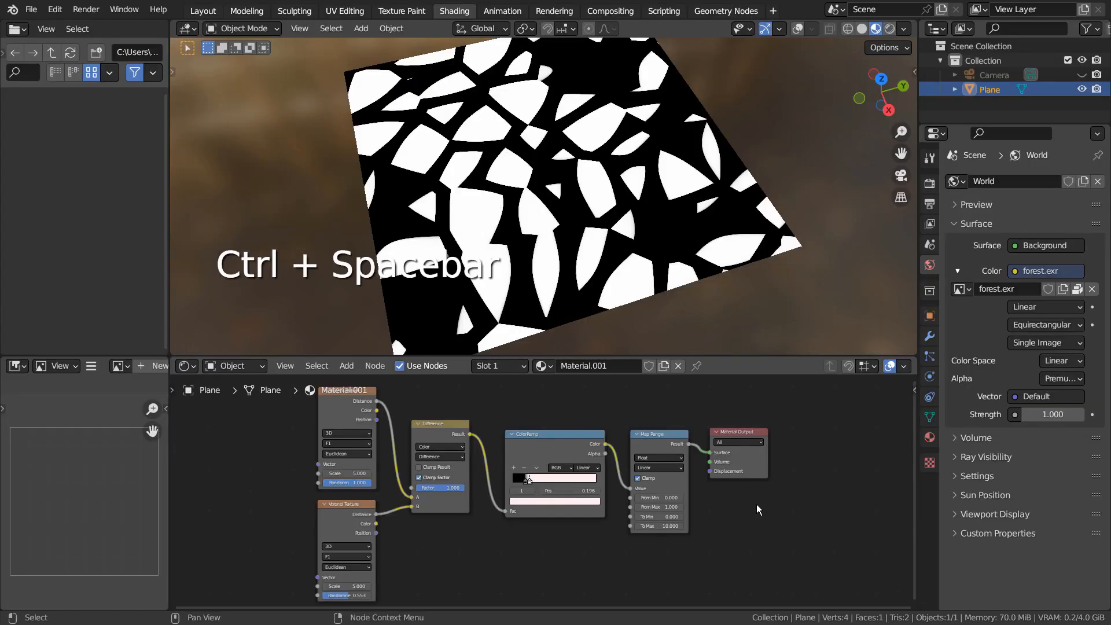
Search 'texture' and add a Musgrave Texture node left of the Voronoi nodes
key("shift+a")
left_click(247, 453)
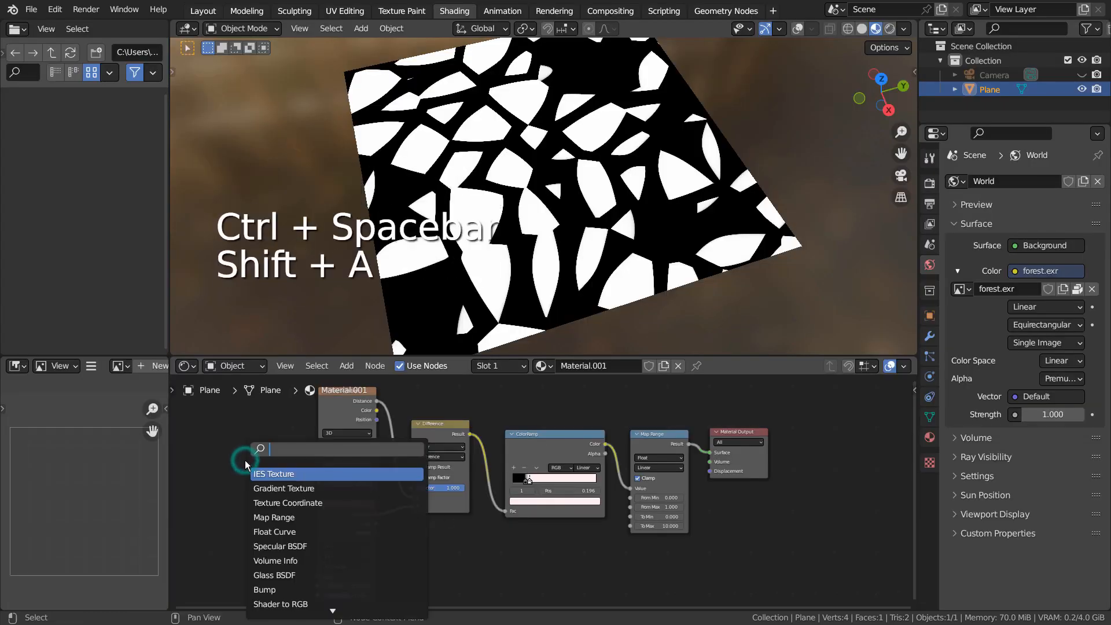
type("textur")
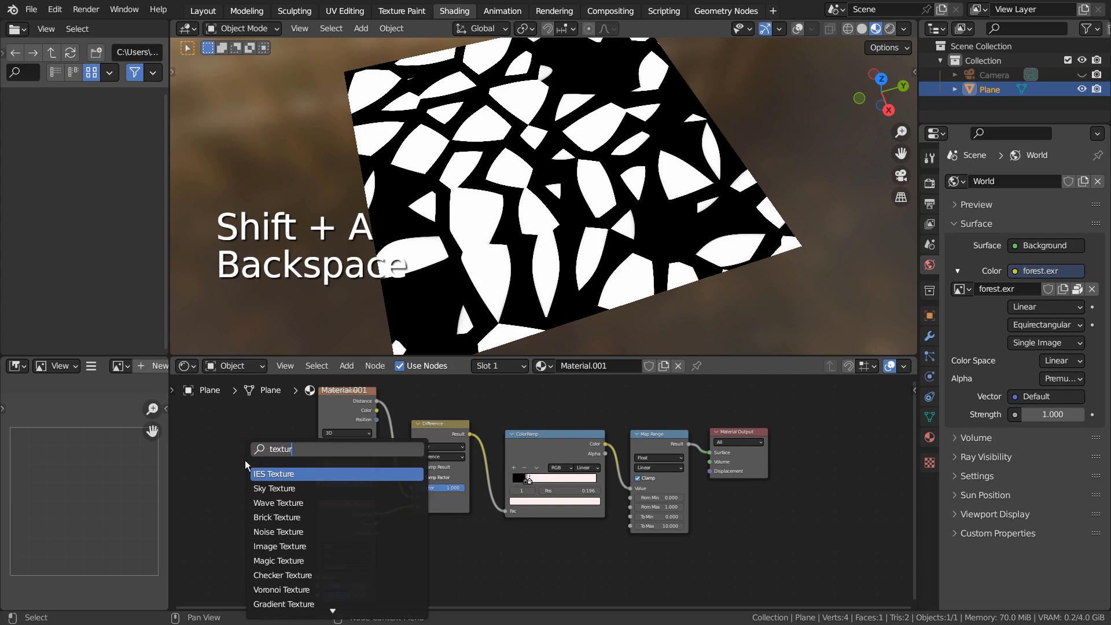
type("e")
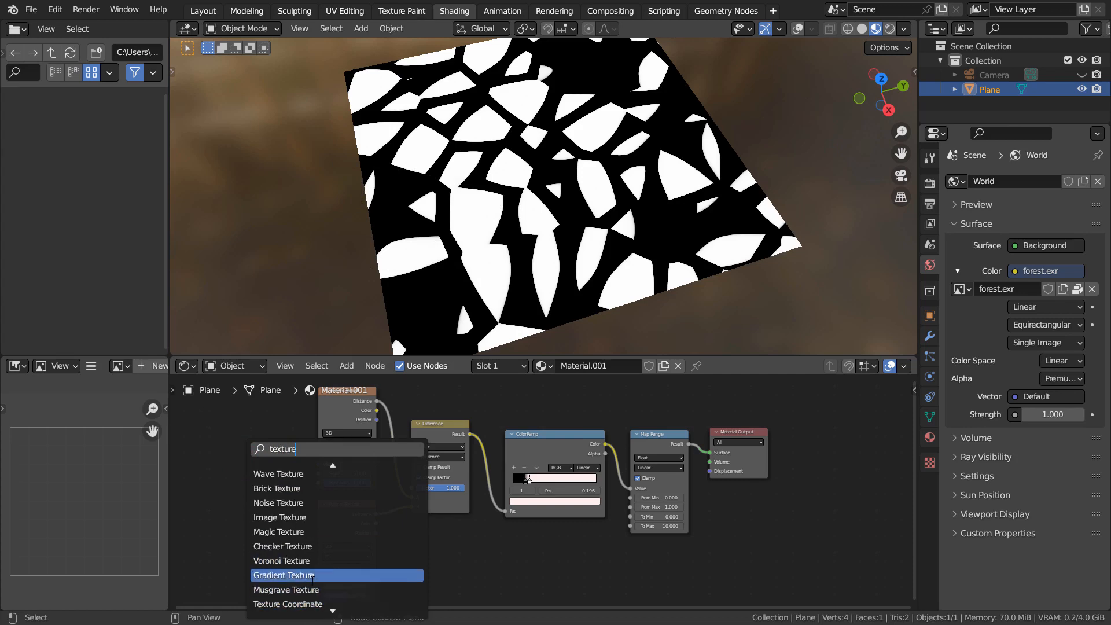
left_click(286, 589)
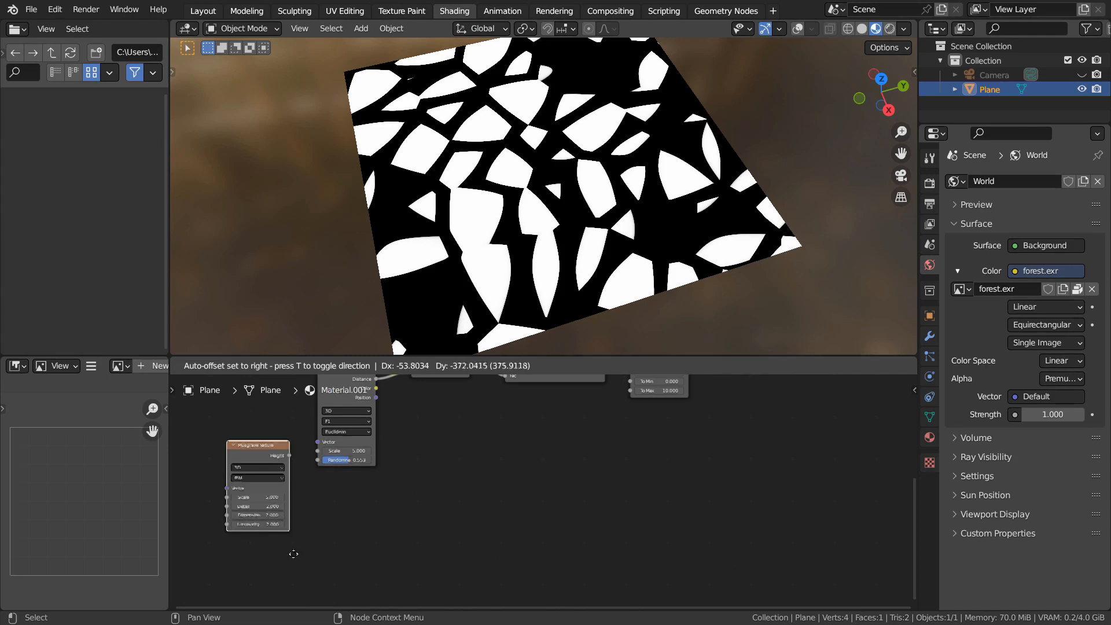
left_click(293, 521)
middle_click_drag(293, 521, 327, 488)
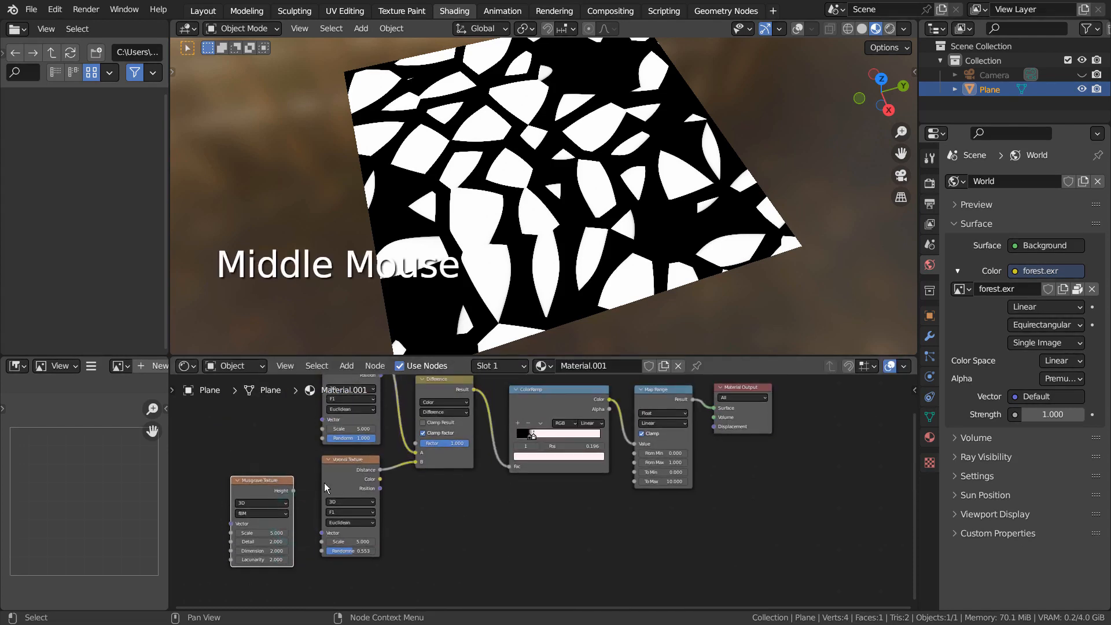
Feed Musgrave Height into the lower Voronoi; scale near 42.9, detail 1, tweak dimension and lacunarity
left_click_drag(292, 490, 421, 461)
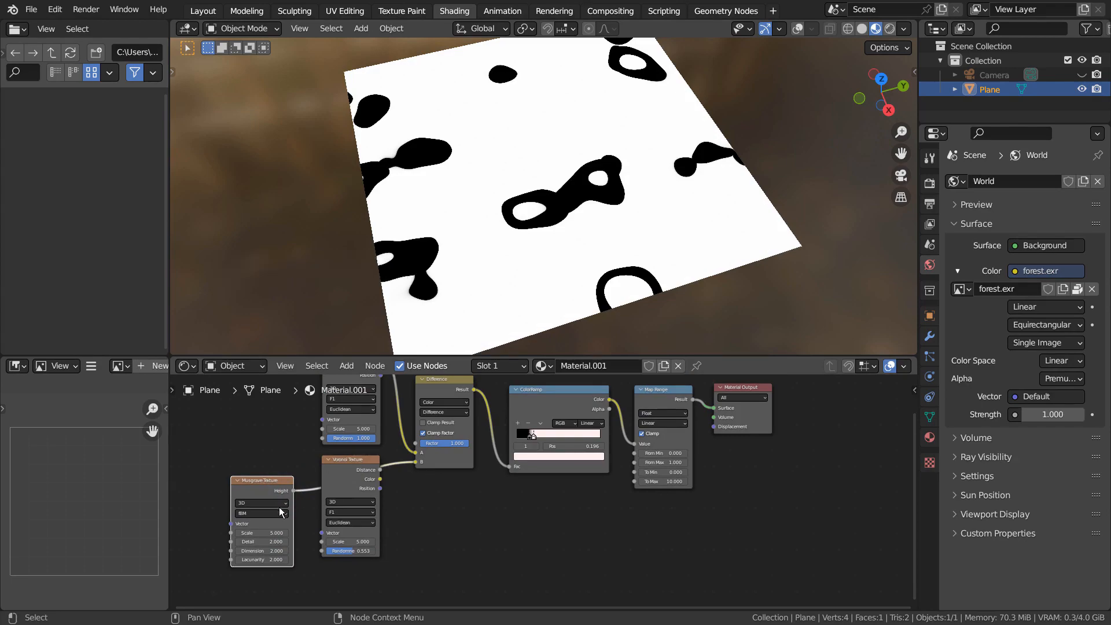
left_click_drag(275, 532, 265, 524)
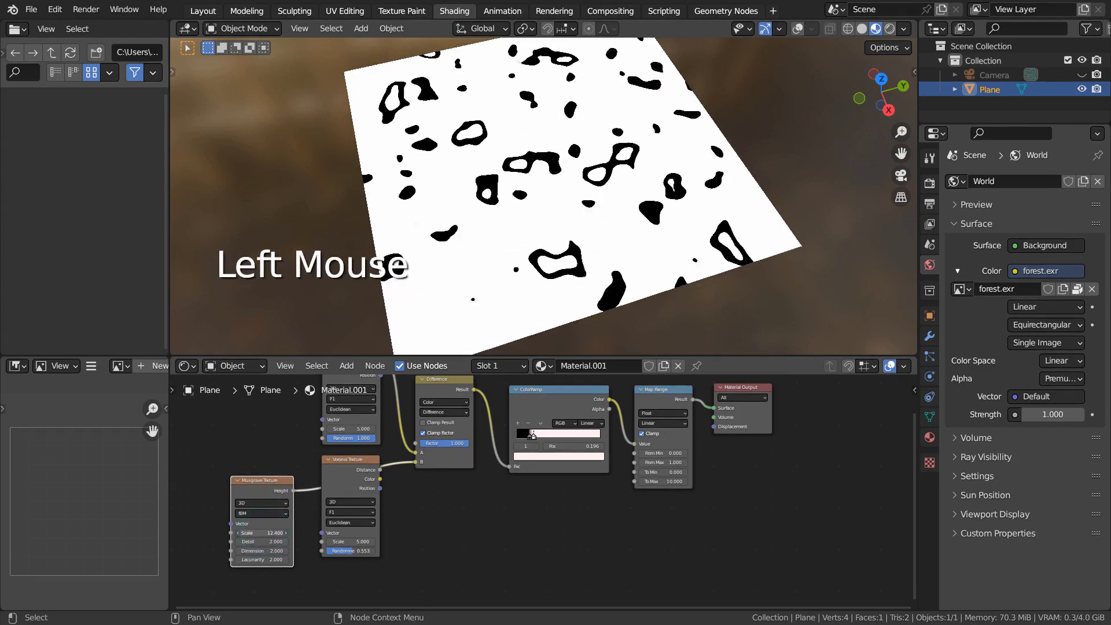
left_click_drag(269, 532, 282, 533)
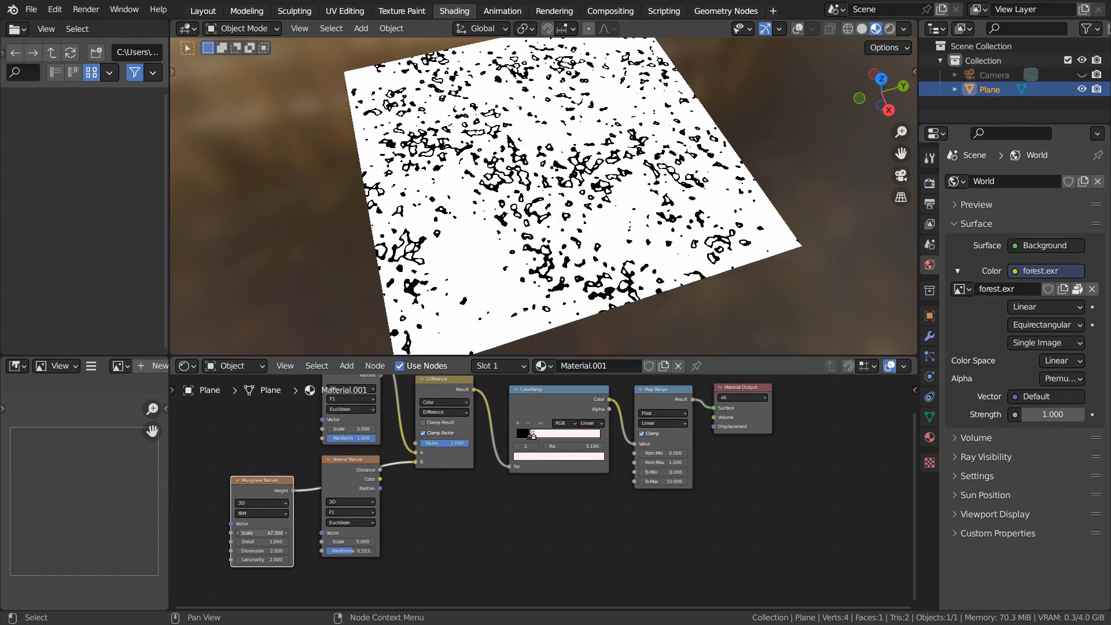
mouse_move(277, 542)
left_mouse_down()
mouse_move(260, 542)
mouse_move(280, 542)
mouse_move(261, 559)
left_mouse_up()
double_click(277, 551)
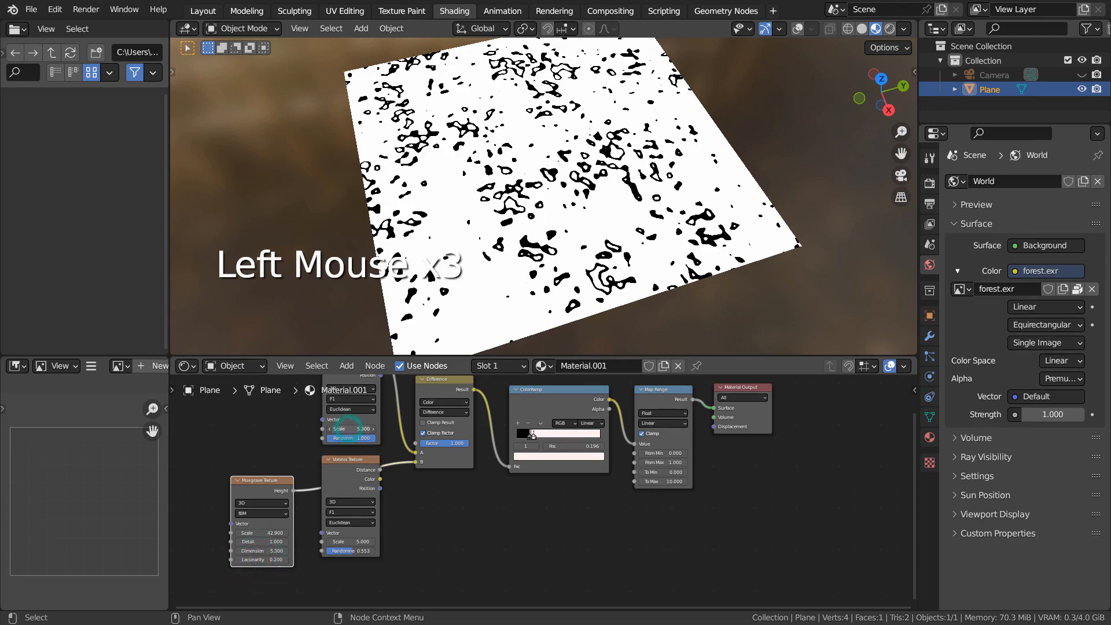